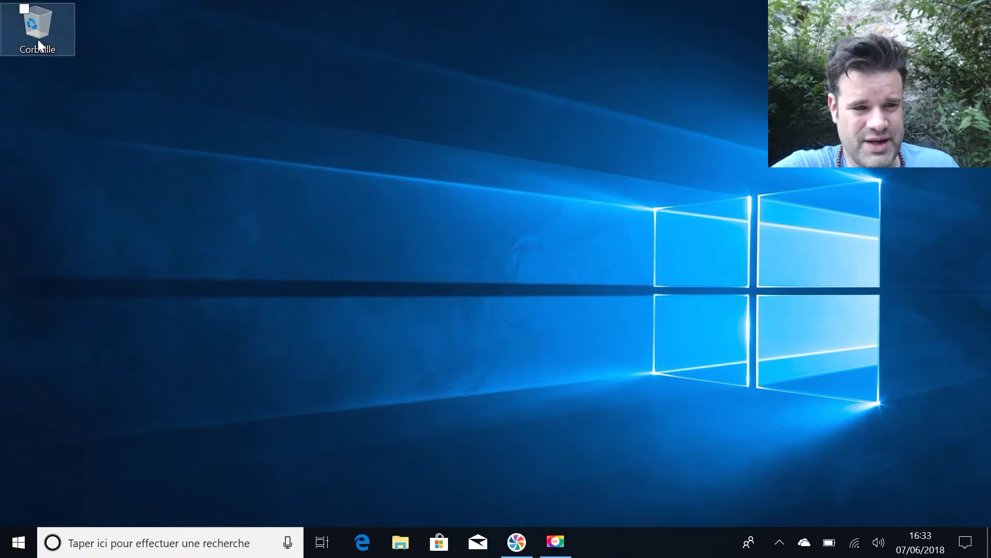
Look over the Start menu and the notification centre, closing each one after viewing it.
left_click(20, 540)
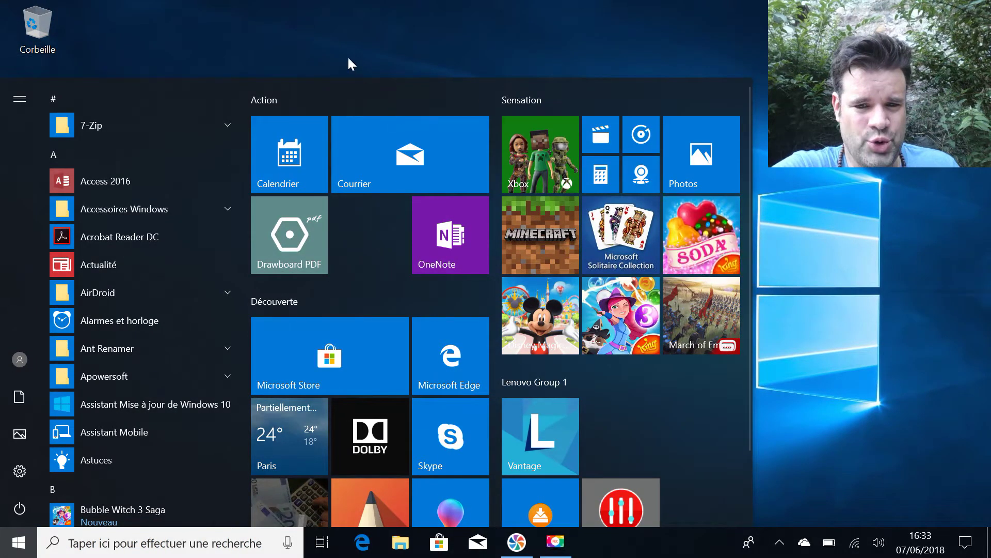
left_click(325, 32)
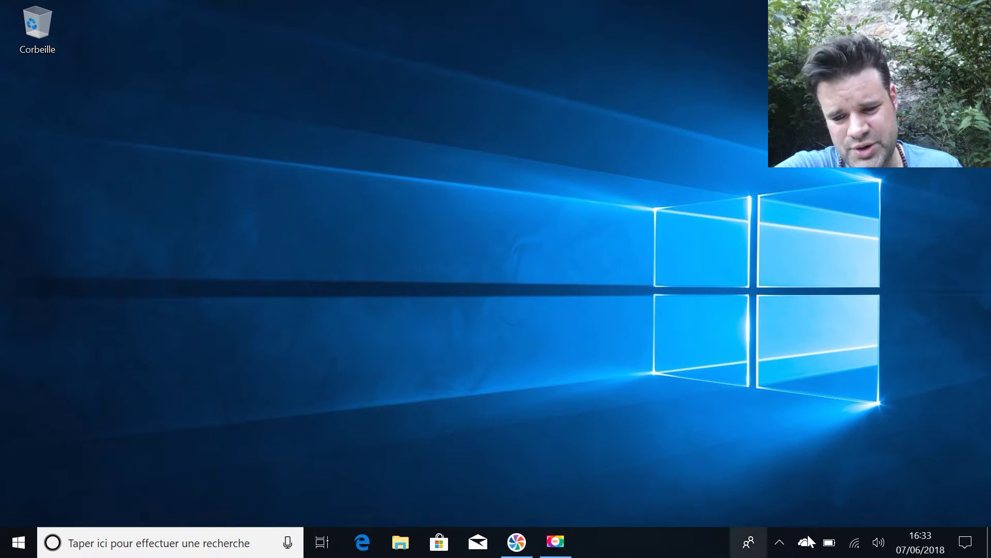
left_click(965, 542)
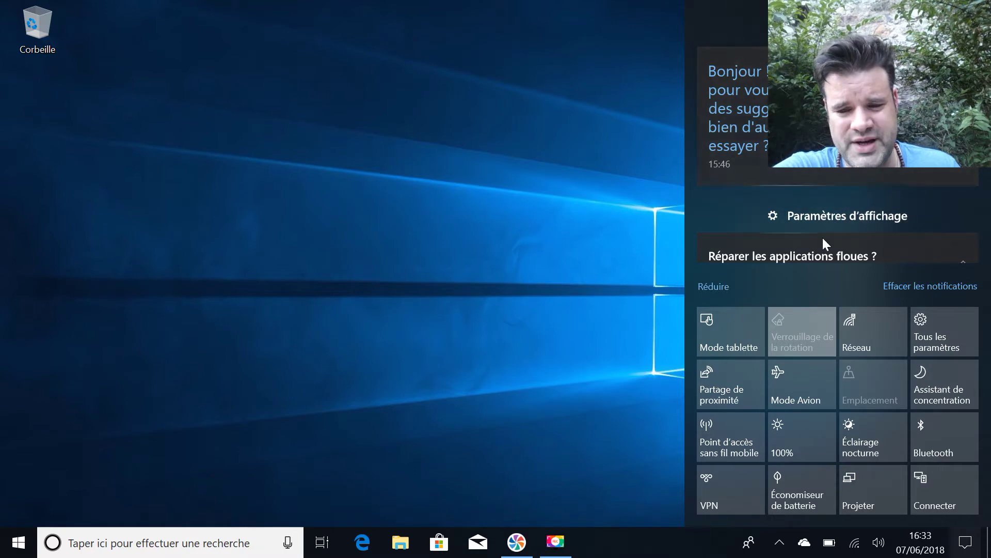
left_click(530, 153)
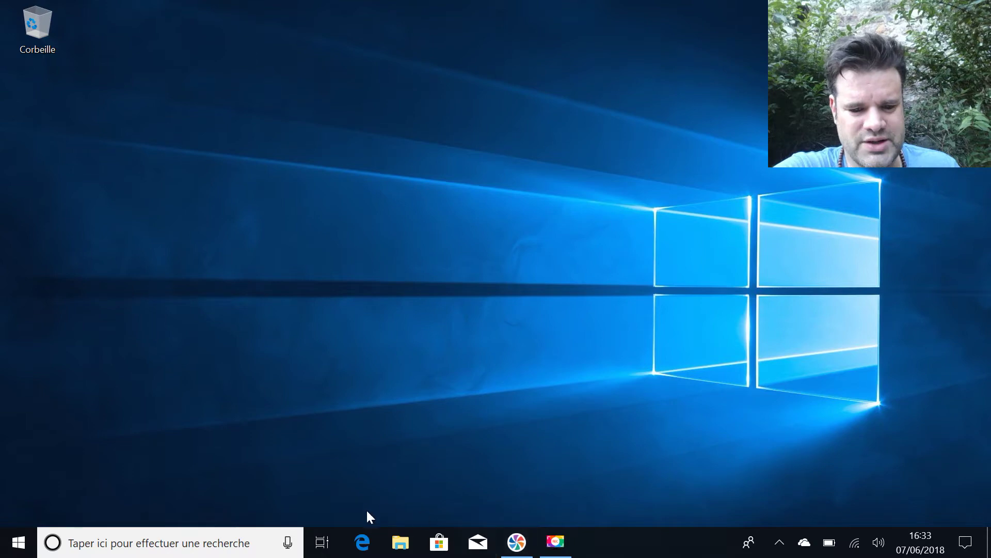
Open a File Explorer window and return to the desktop.
key("super+e")
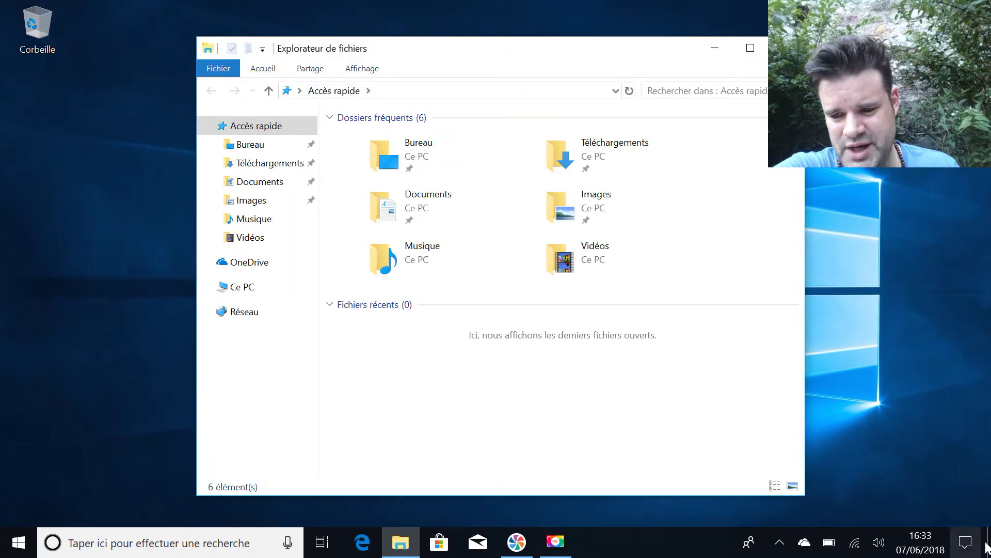
key("super+d")
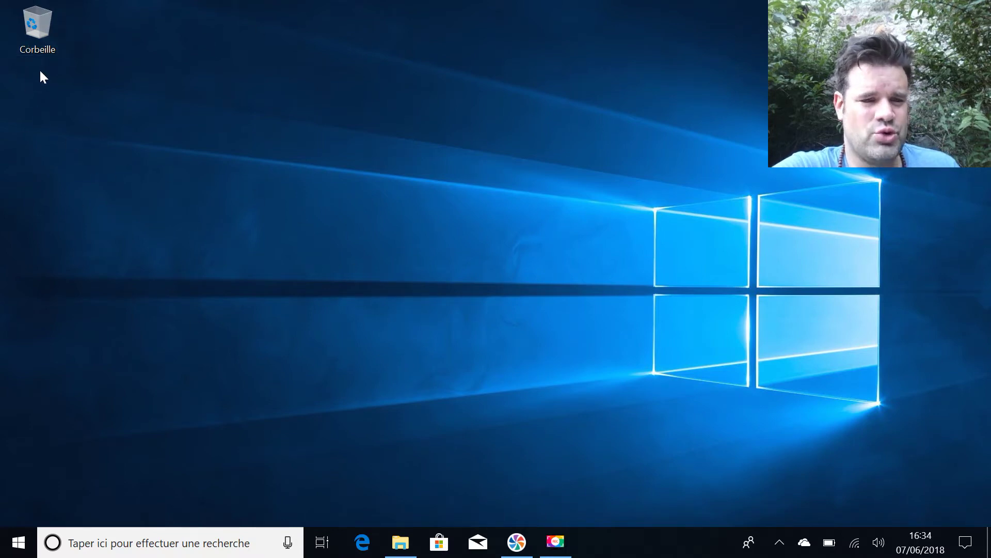
Move the Corbeille icon to the lower-right corner of the desktop.
left_click_drag(14, 28, 925, 470)
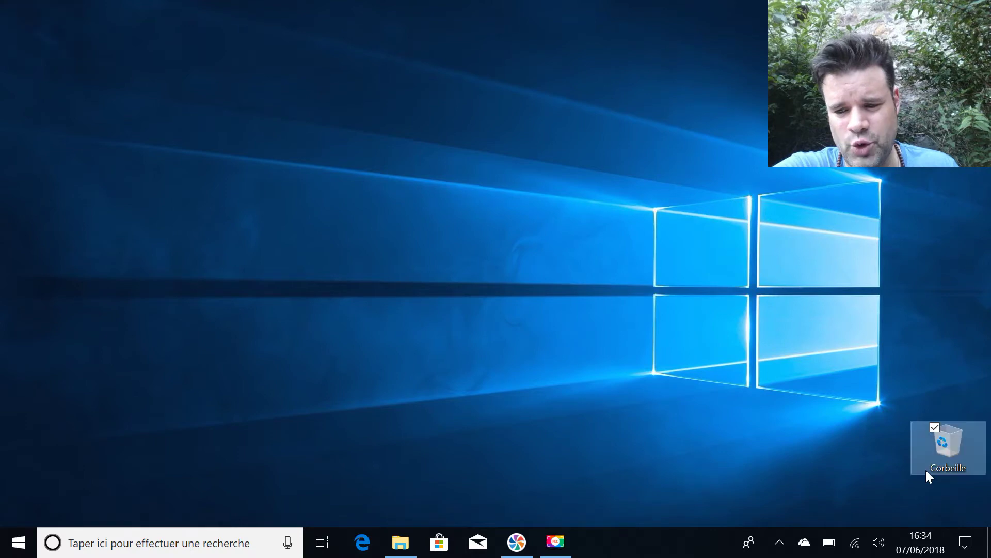
left_click_drag(966, 443, 949, 486)
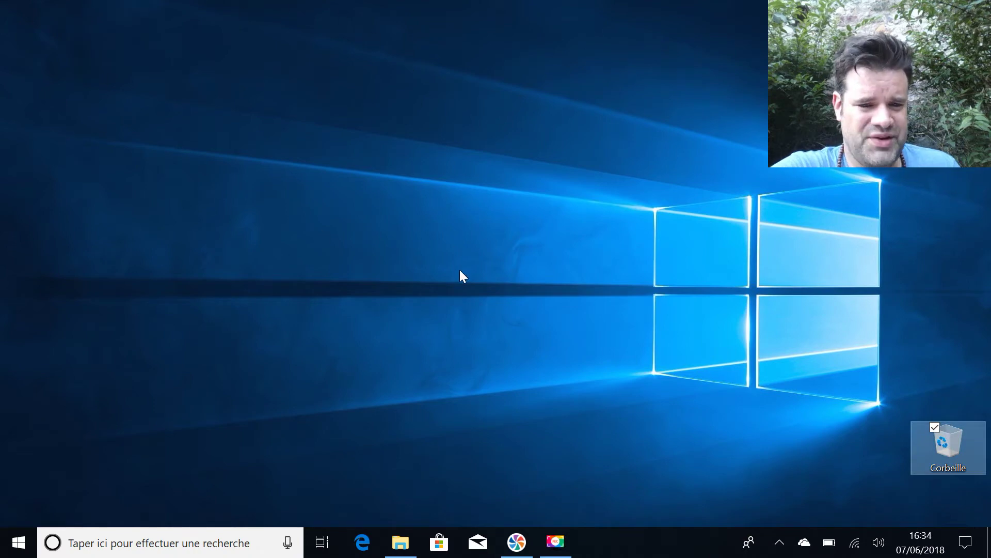
Open the desktop's personalisation settings and try moving and resizing the Paramètres window, leaving it maximised.
right_click(417, 167)
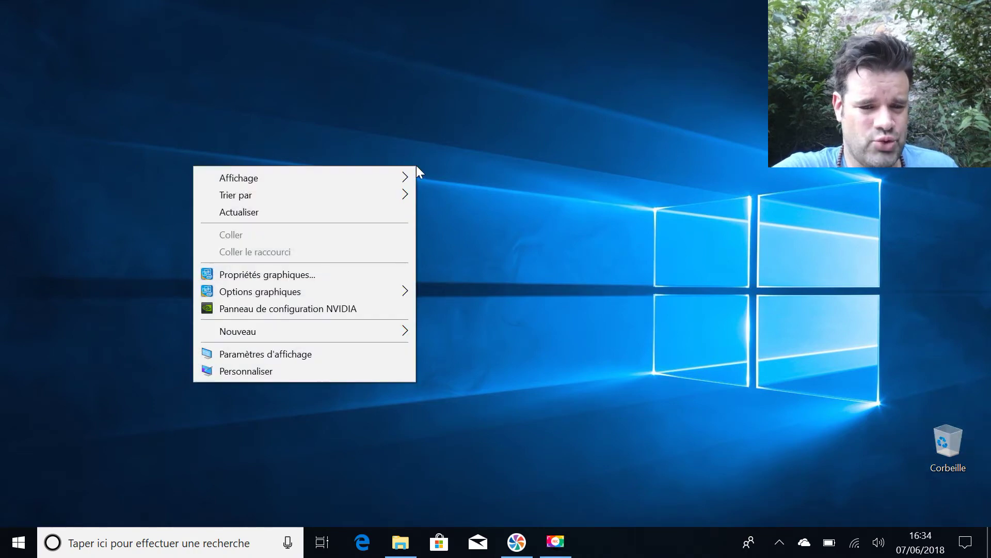
left_click(236, 370)
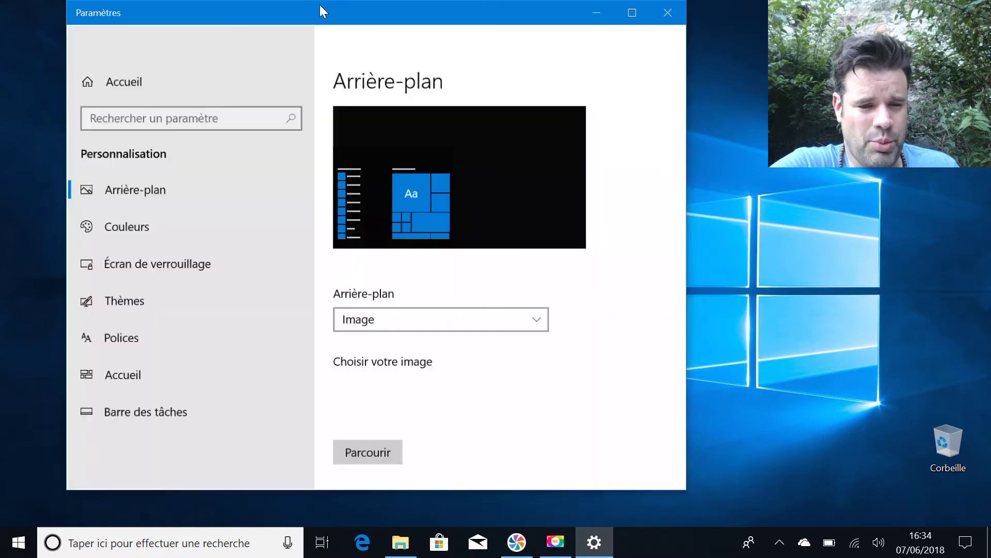
left_click_drag(320, 5, 470, 16)
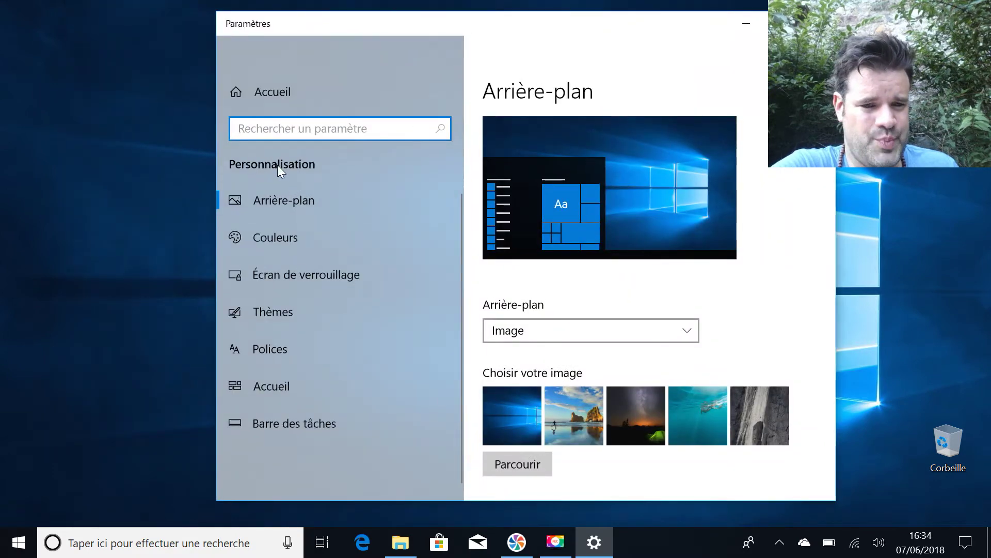
key("super+Up")
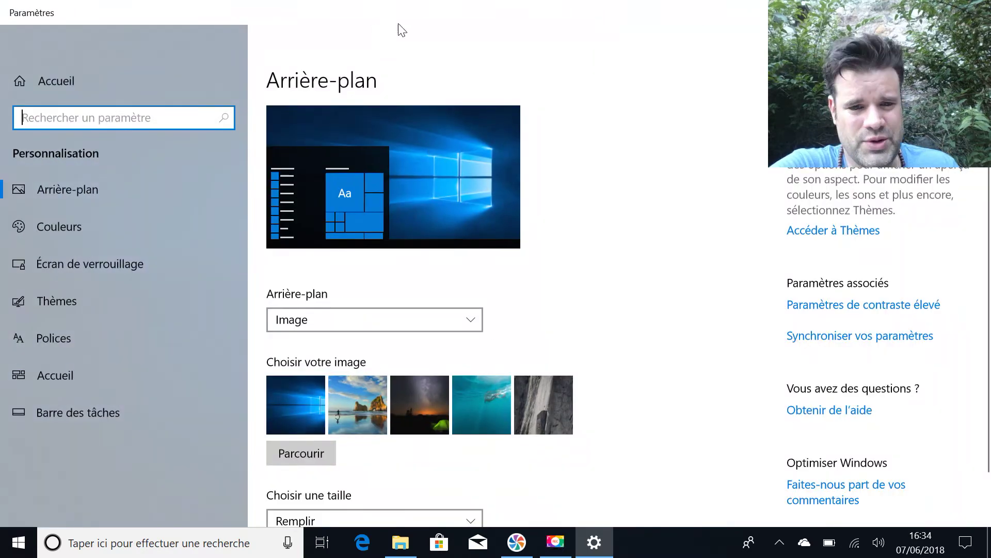
left_click_drag(439, 23, 336, 305)
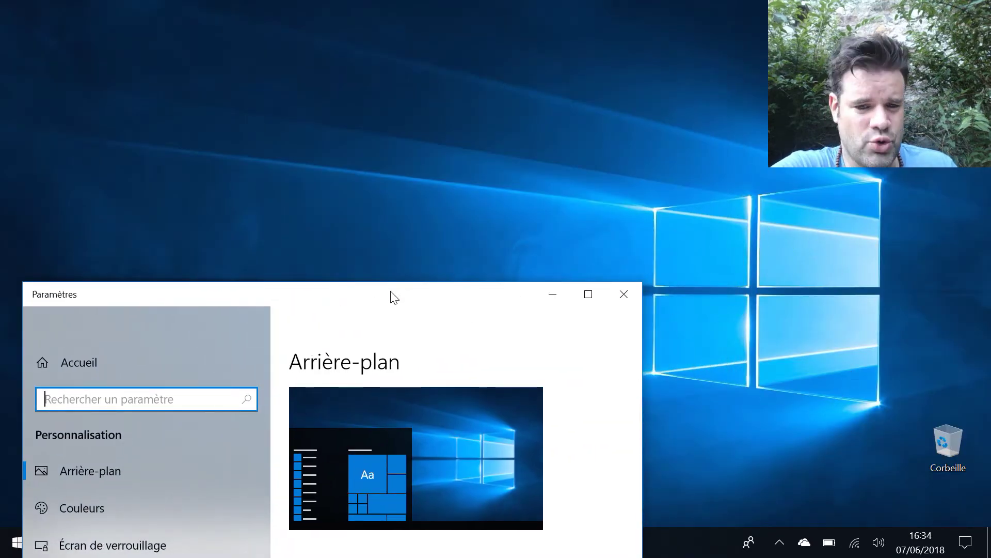
left_click_drag(392, 294, 477, 102)
double_click(474, 98)
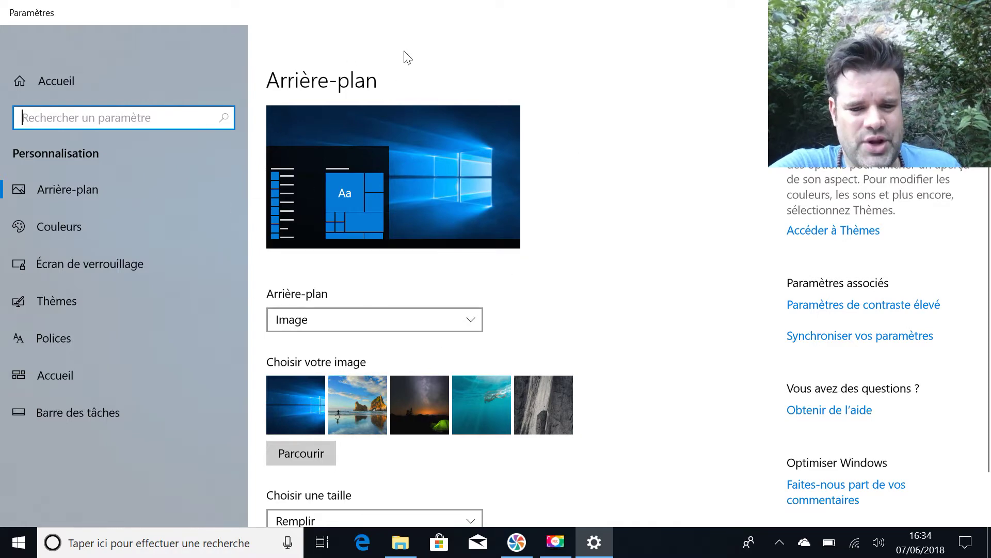
Set the underwater swimmer picture as the desktop background and restore the settings window to its smaller size.
left_click(484, 413)
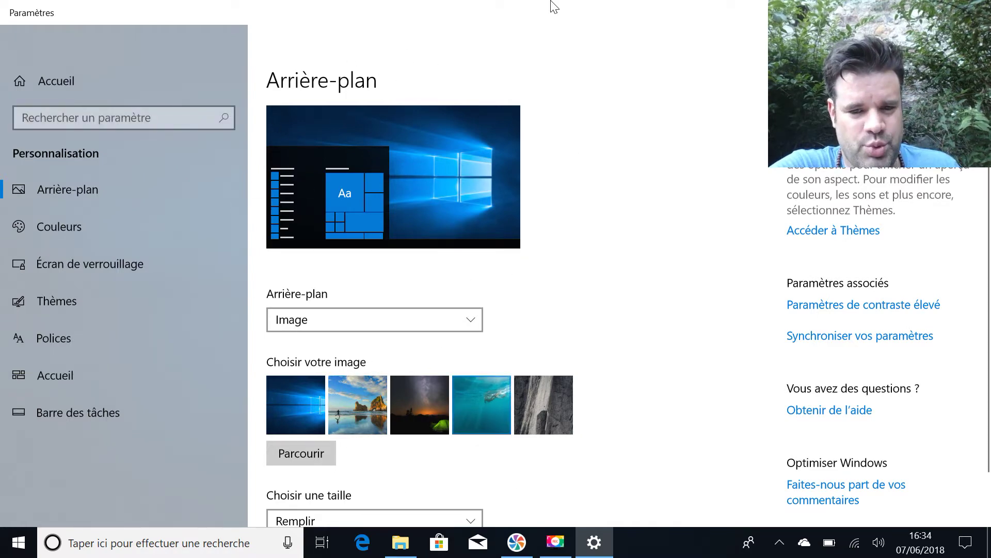
left_click_drag(550, 8, 528, 32)
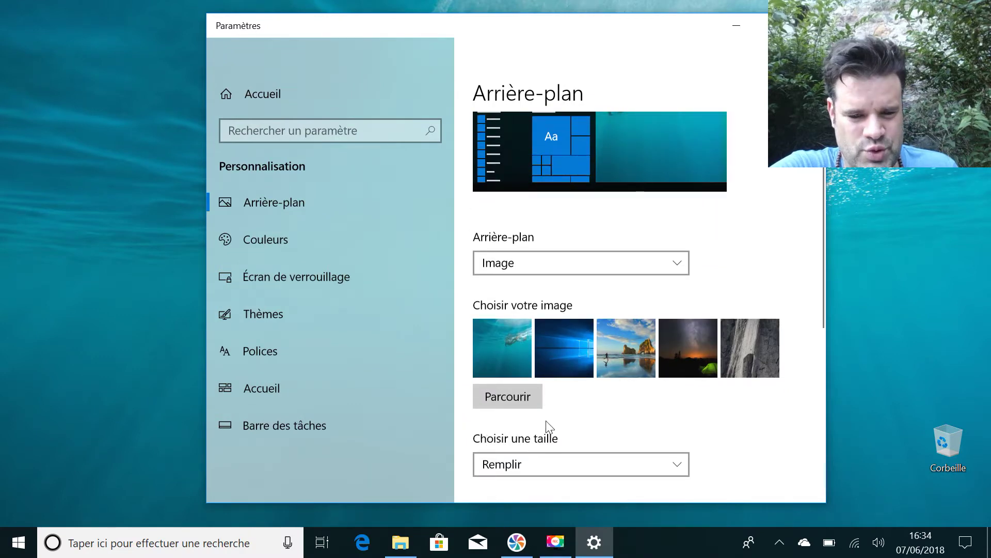
Set the background image's size option to Ajuster and move the settings window aside to check the wallpaper.
left_click(500, 468)
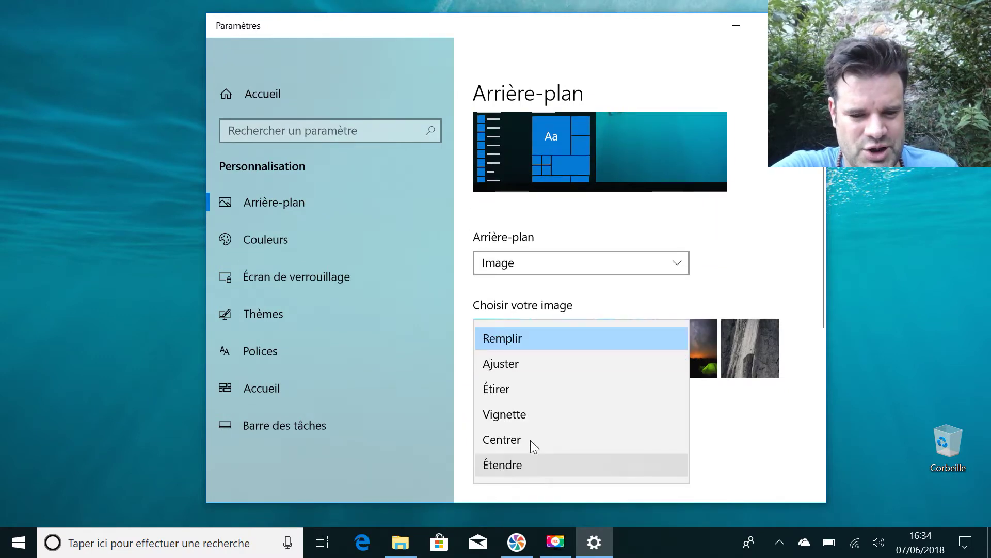
left_click(535, 367)
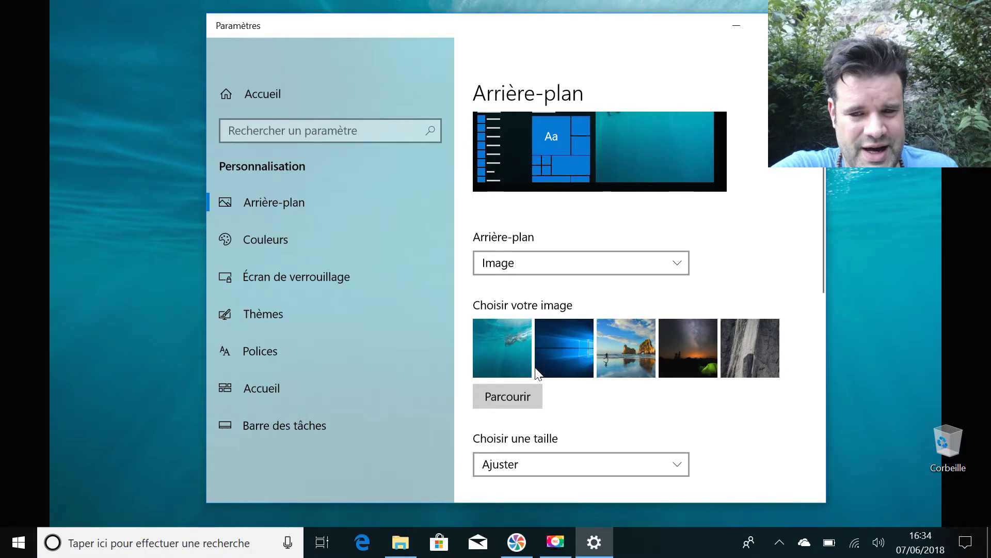
left_click_drag(296, 27, 308, 277)
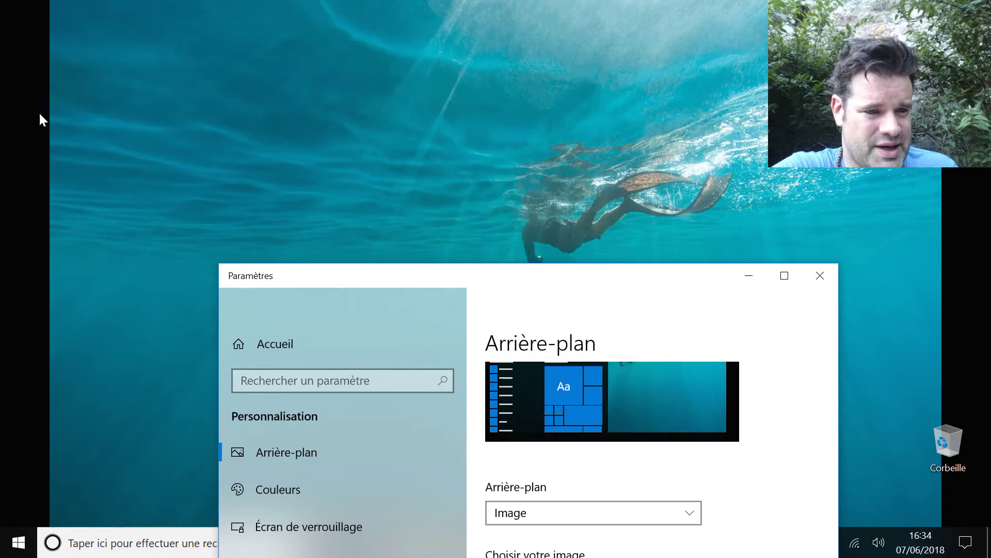
left_click_drag(379, 277, 318, 38)
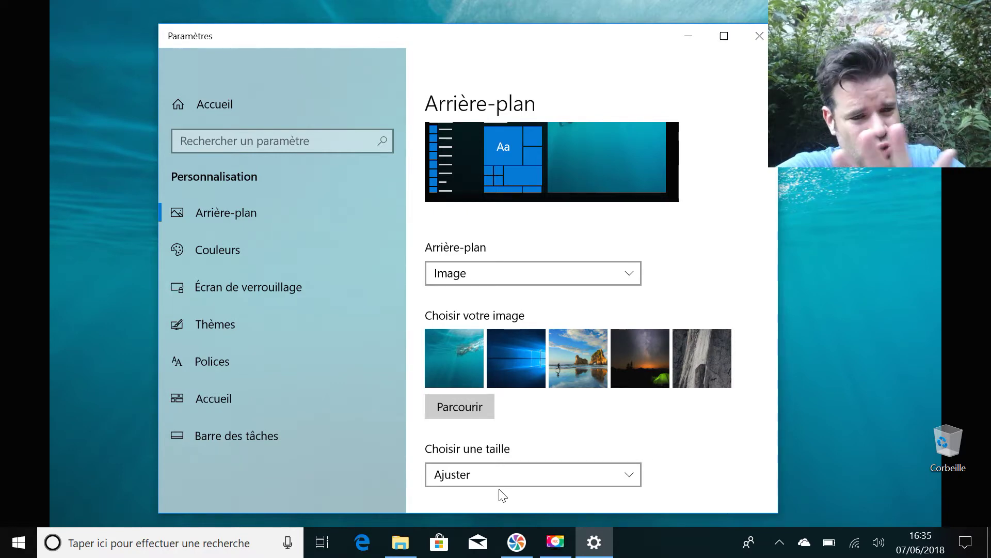
left_click(539, 473)
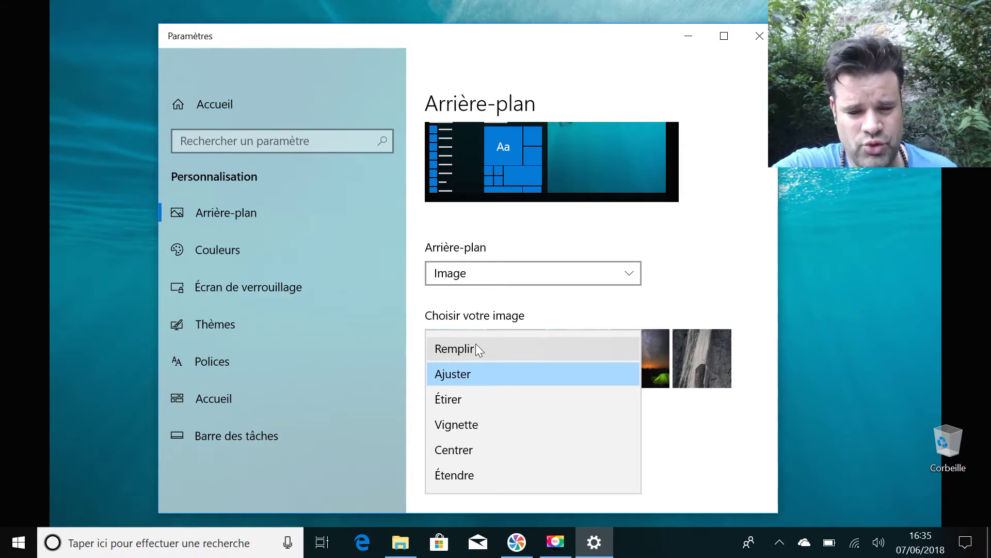
left_click(457, 377)
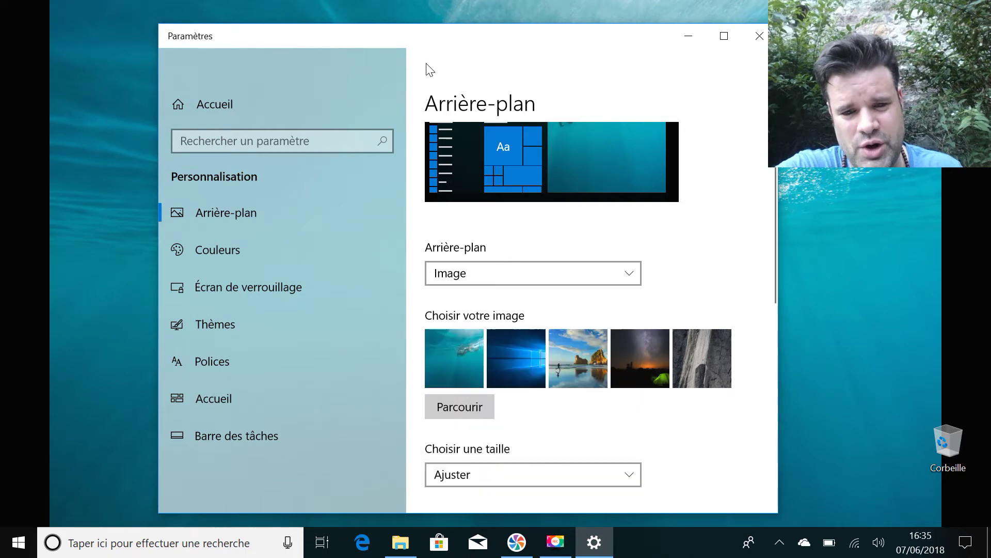
Try bright red as the background colour around the picture, and set it back to black.
mouse_move(428, 36)
left_mouse_down()
mouse_move(527, 403)
mouse_move(403, 234)
mouse_move(394, 141)
mouse_move(418, 36)
left_mouse_up()
scroll(562, 405, "down", 5)
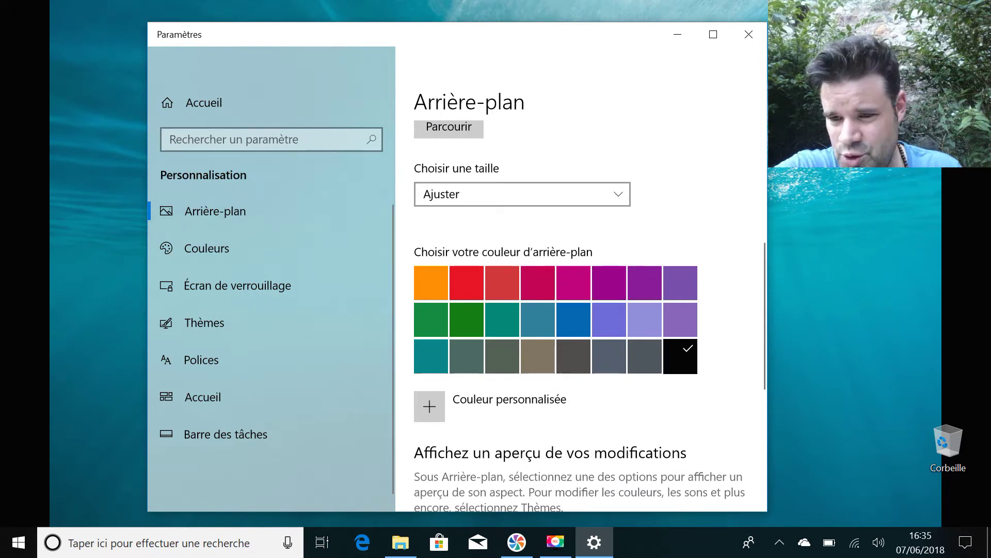
left_click(466, 282)
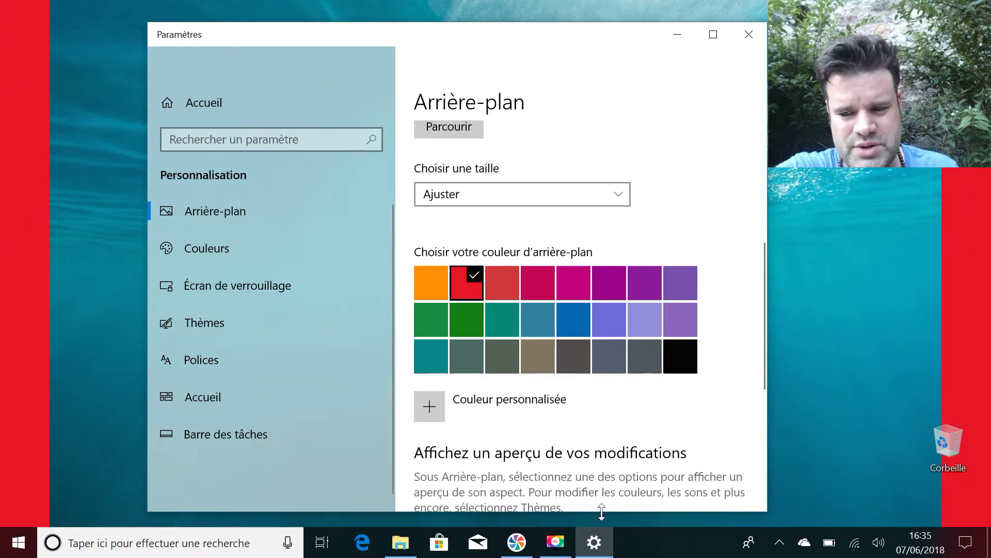
left_click(680, 367)
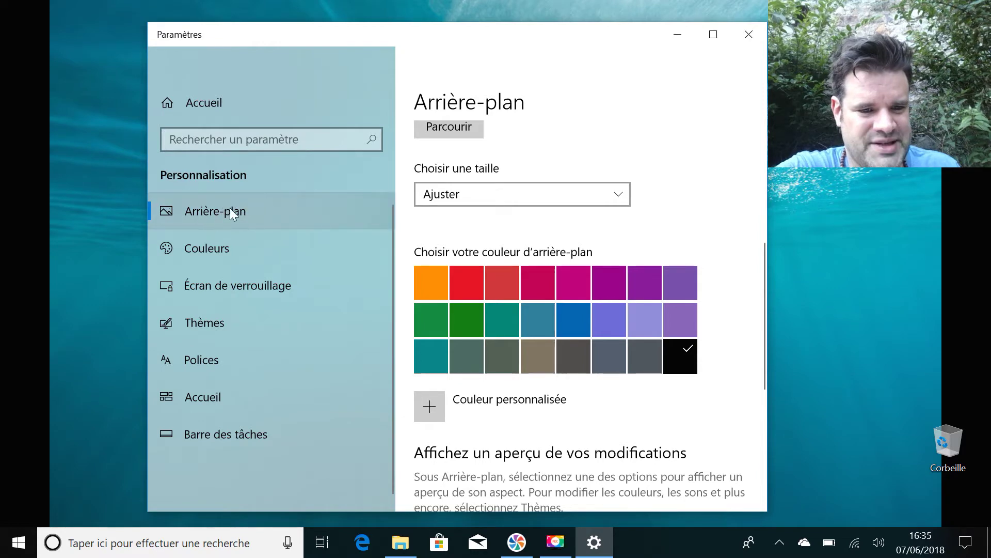
Open the Couleurs settings and check how the current accent colour looks in the Start menu.
left_click(197, 250)
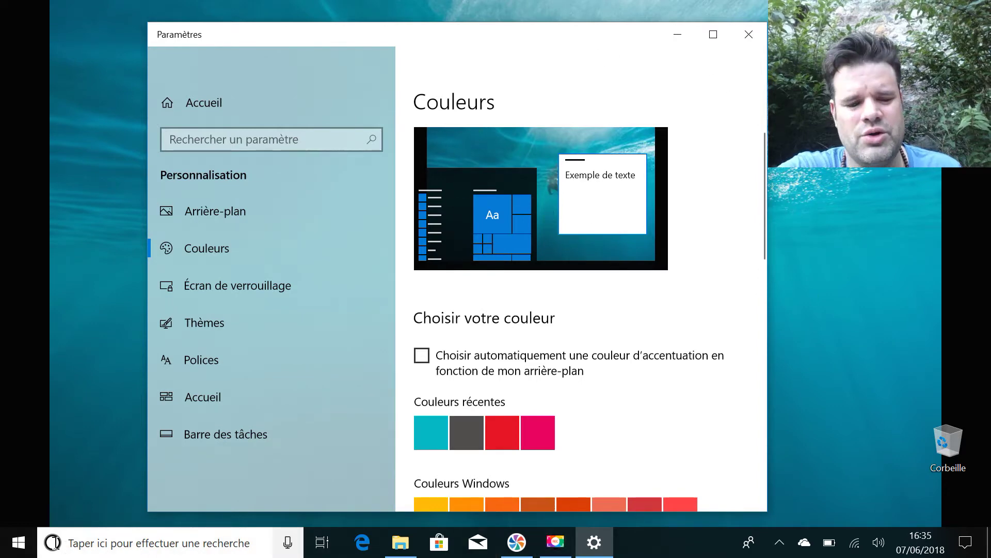
left_click(19, 541)
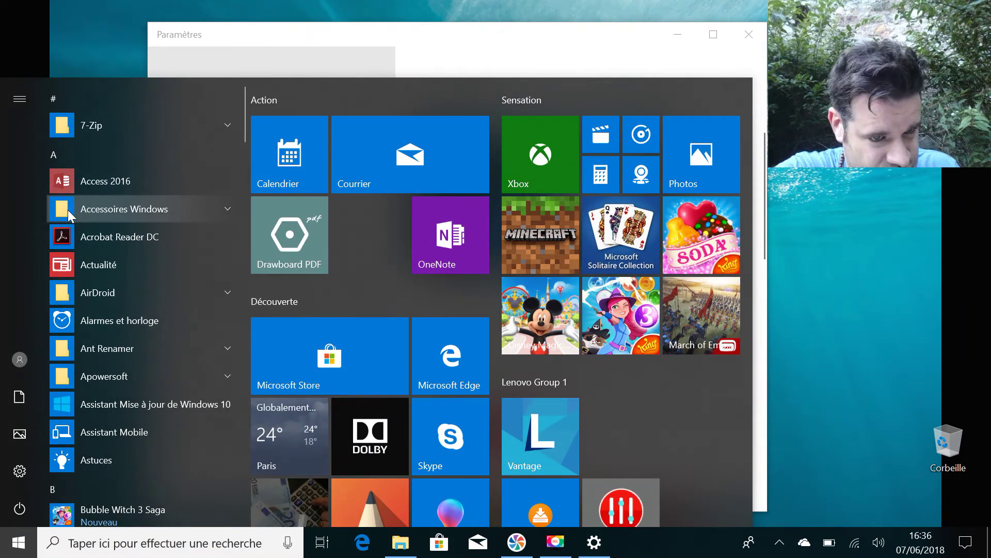
left_click(276, 54)
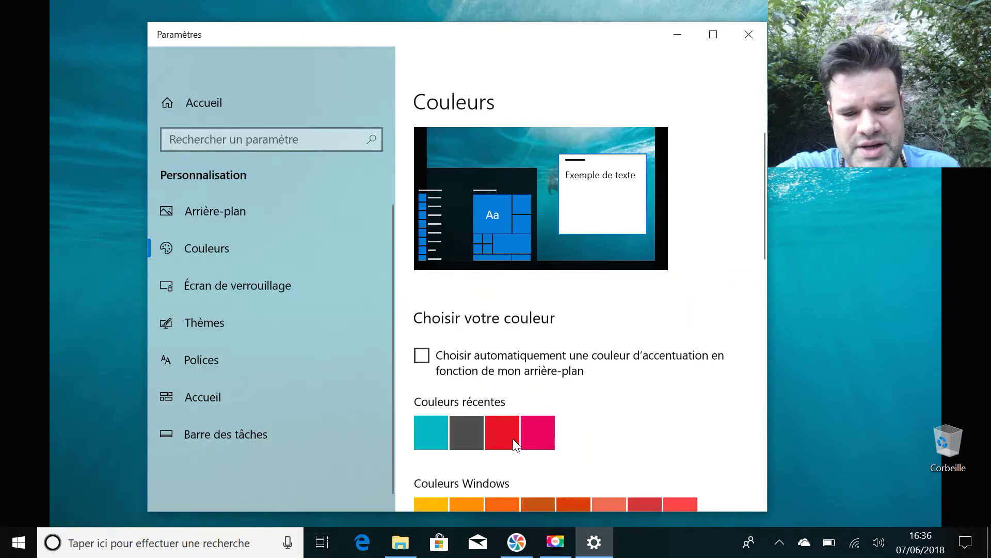
Try the red and the teal recent colours as accent colour, checking the Start menu for each.
left_click(515, 431)
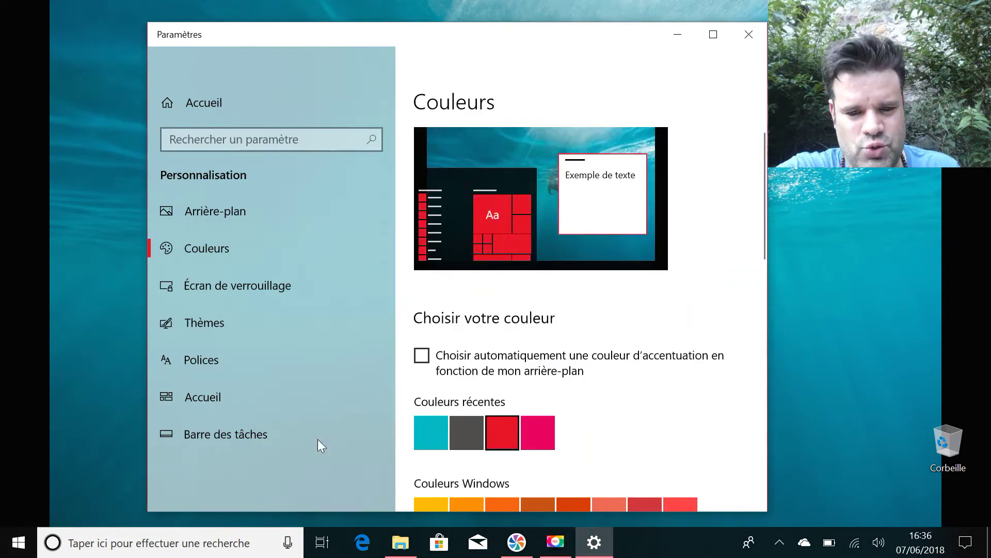
left_click(18, 542)
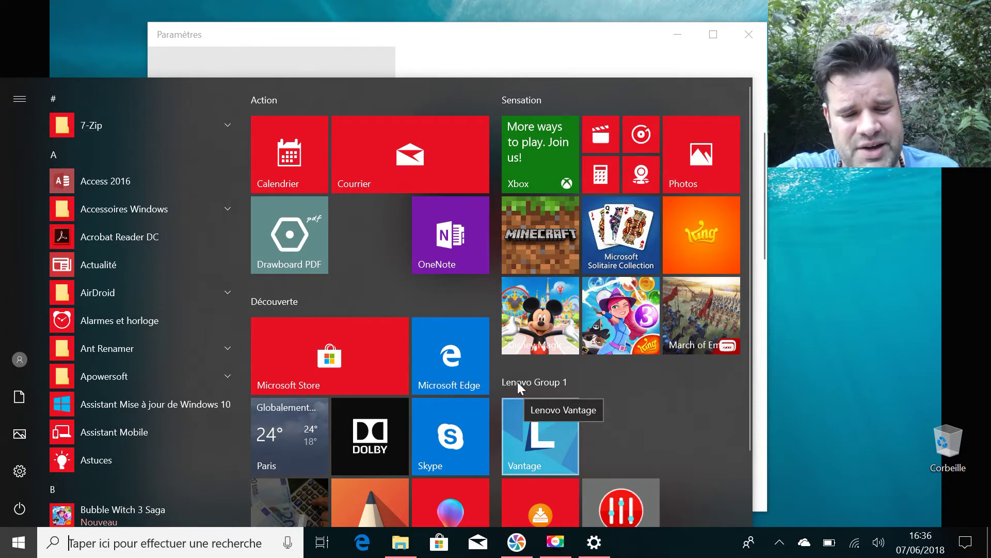
left_click(425, 52)
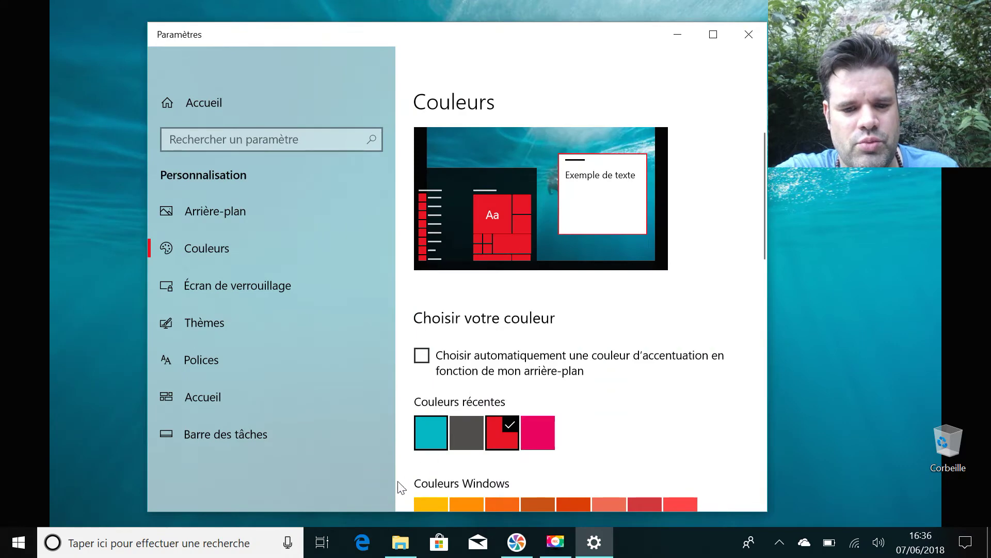
left_click(20, 542)
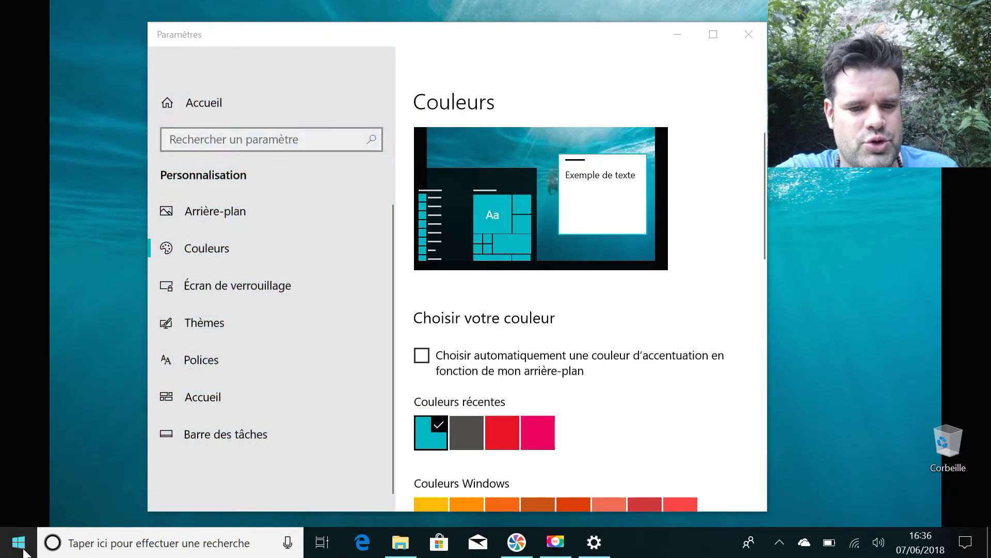
left_click(419, 64)
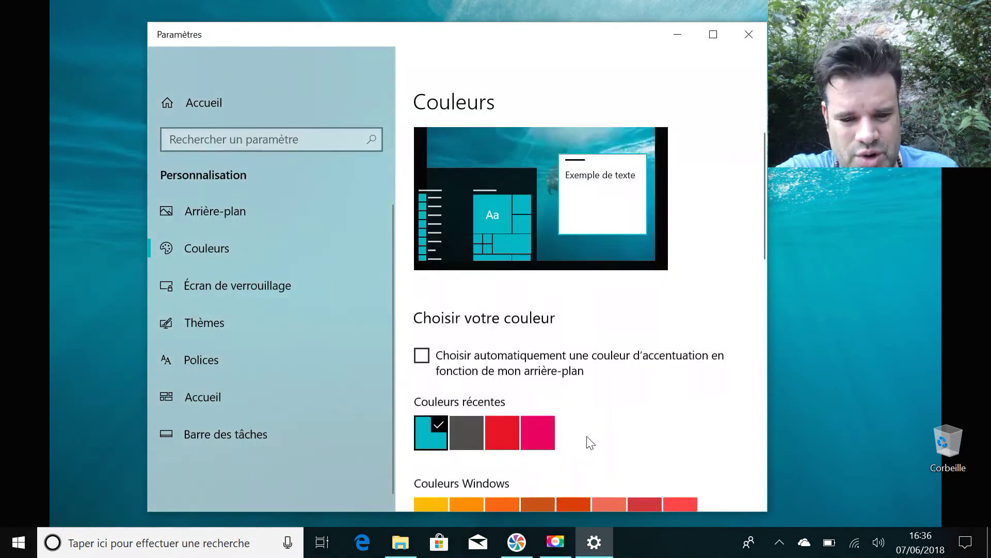
Set the accent colour to the bright blue at the start of the third Couleurs Windows row and check the Start menu.
scroll(589, 444, "down", 5)
left_click(422, 363)
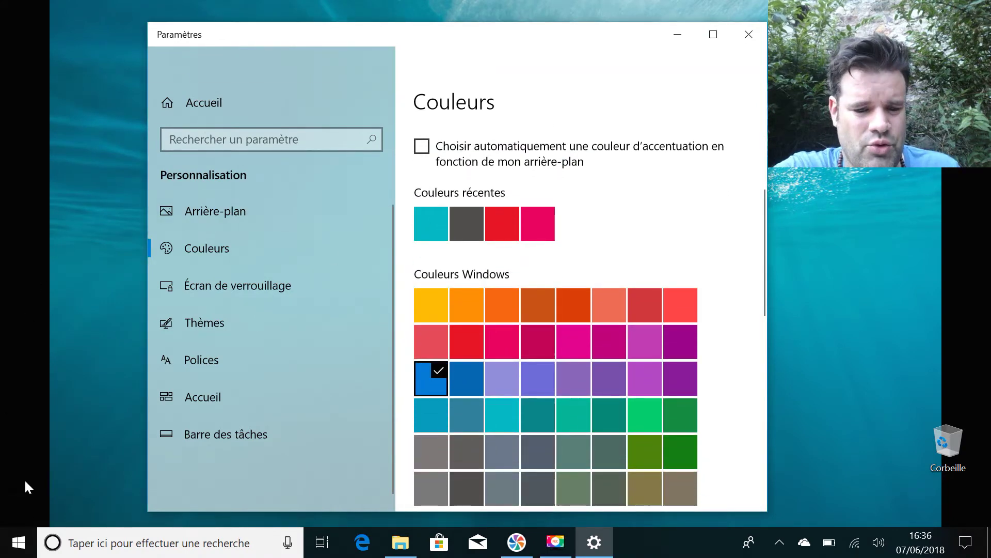
left_click(15, 548)
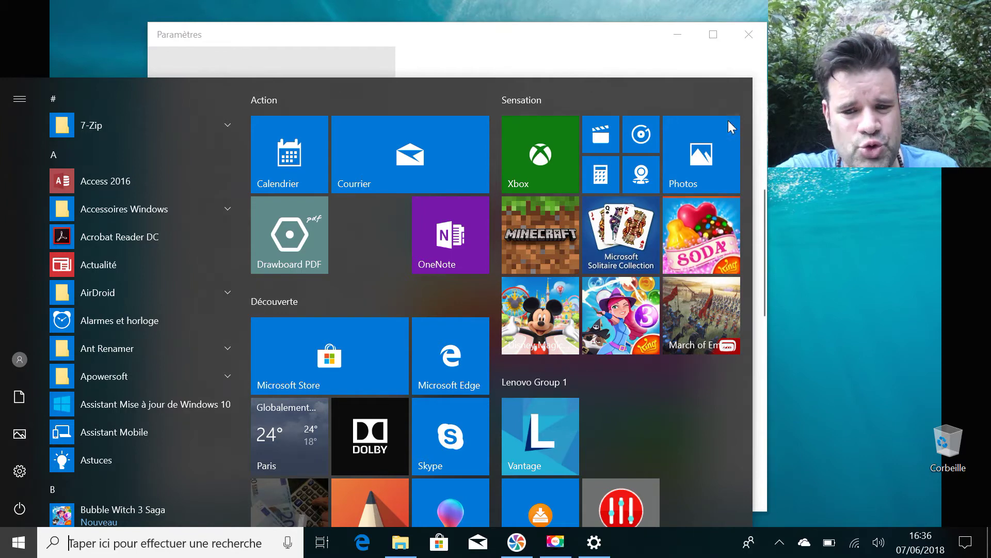
Look through the remaining Couleurs options down to Autres options, and maximise the Paramètres window.
left_click(593, 52)
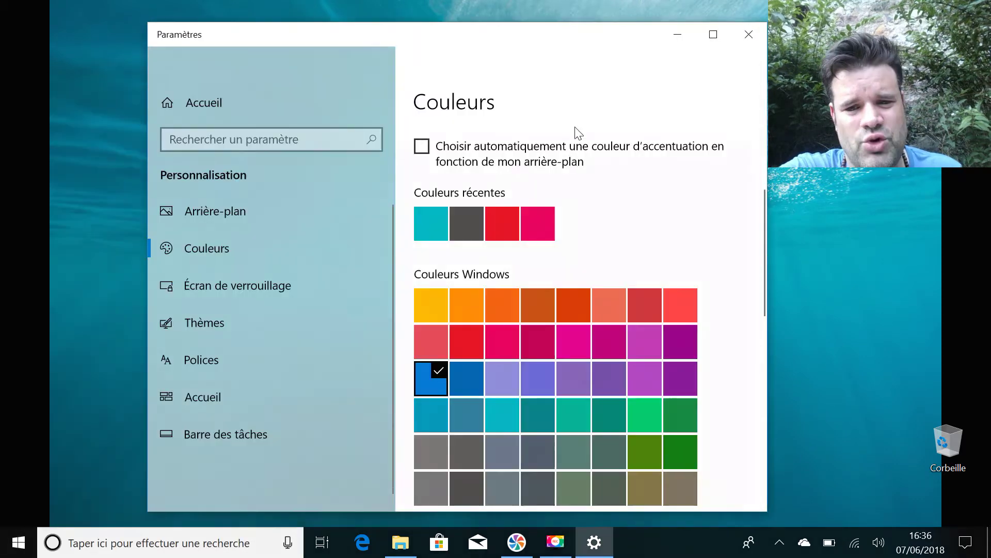
scroll(692, 281, "down", 3)
scroll(693, 274, "down", 2)
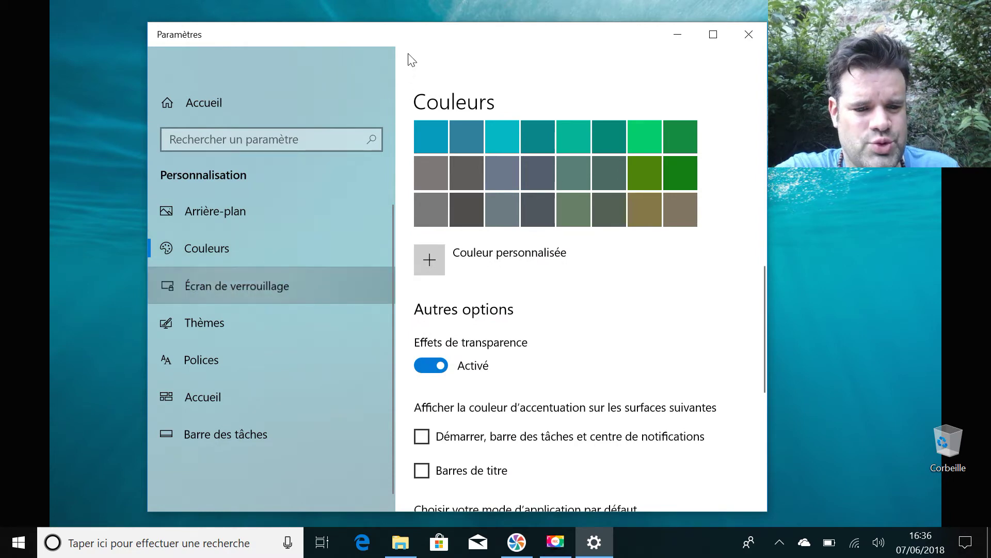
double_click(427, 37)
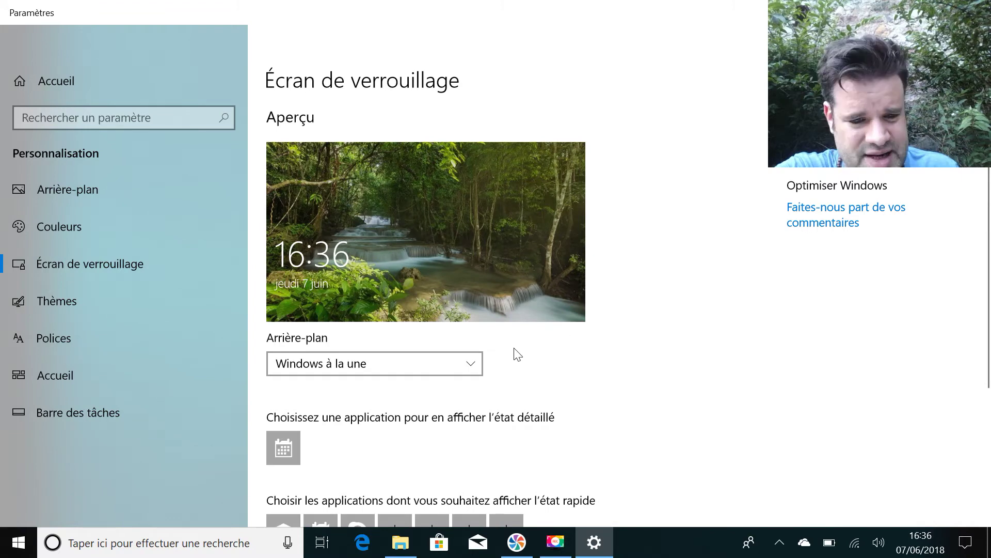
Review the Écran de verrouillage settings, lock the session to view the lock screen, and return to these settings.
scroll(428, 259, "down", 2)
scroll(431, 256, "up", 2)
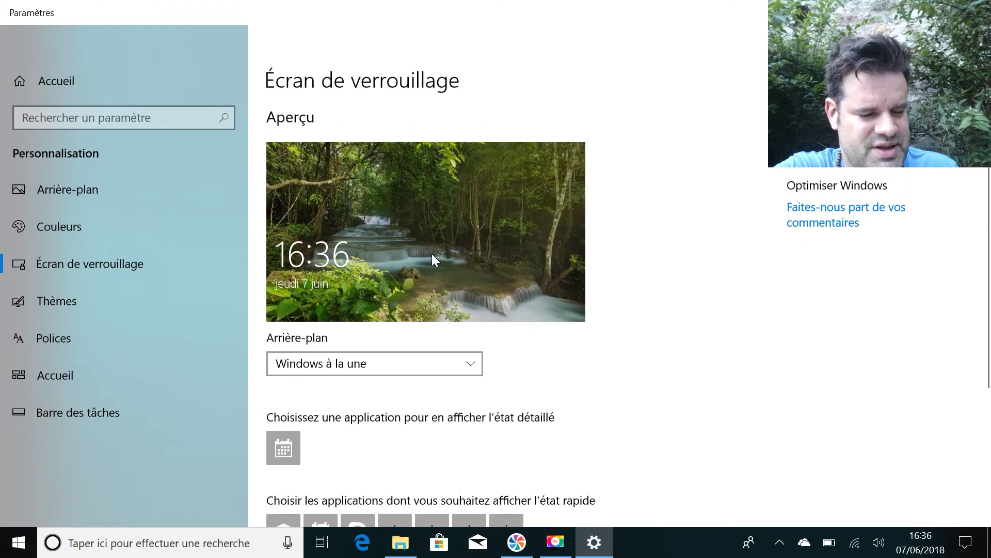
left_click(17, 543)
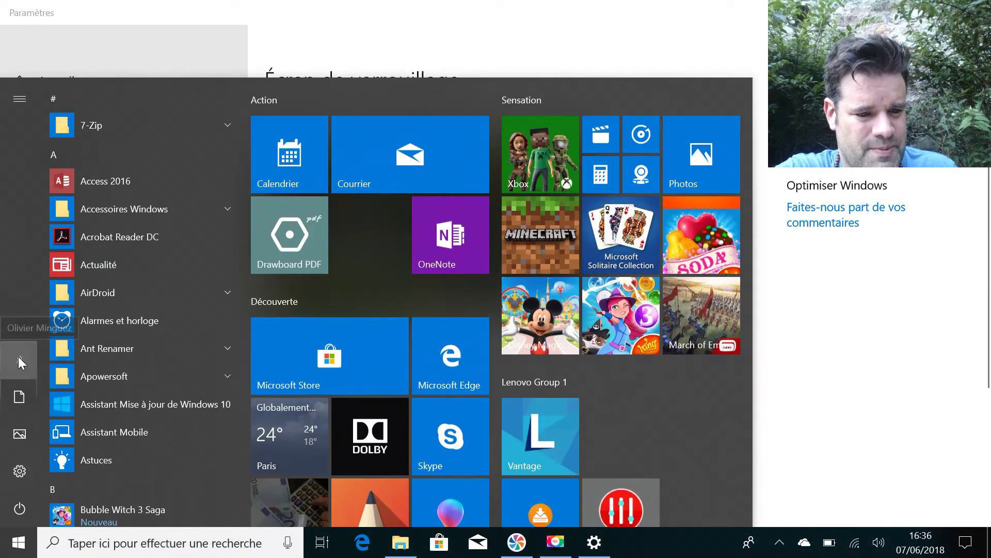
left_click(18, 358)
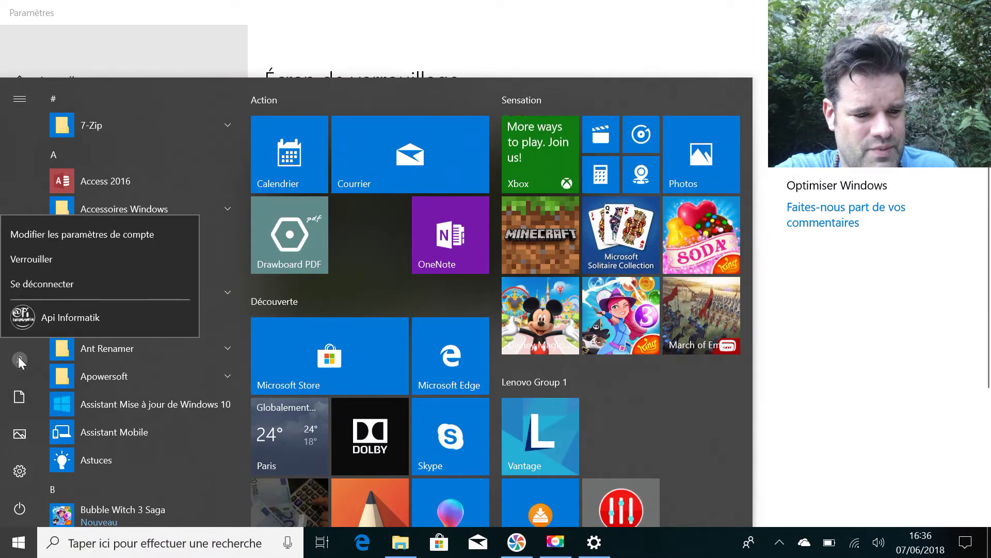
left_click(32, 259)
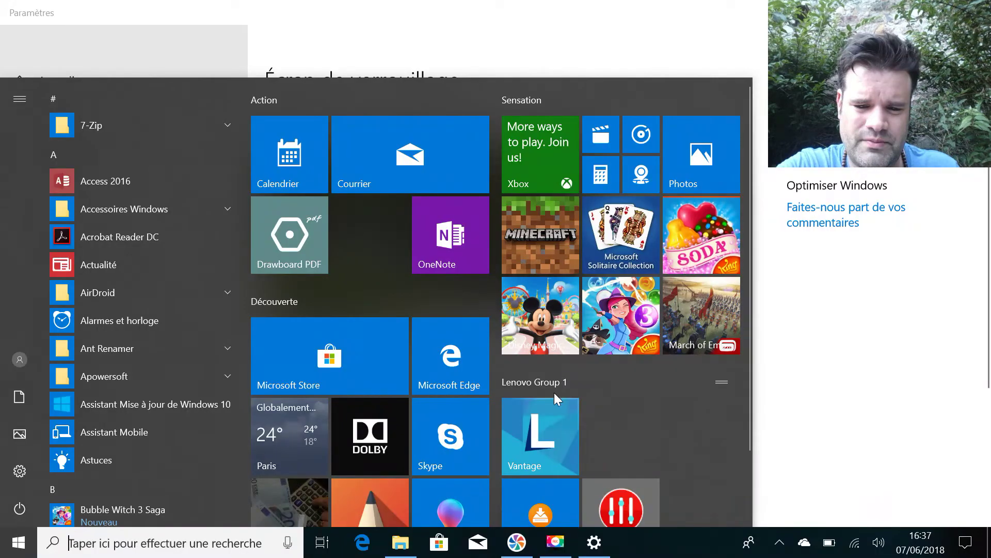
left_click(505, 16)
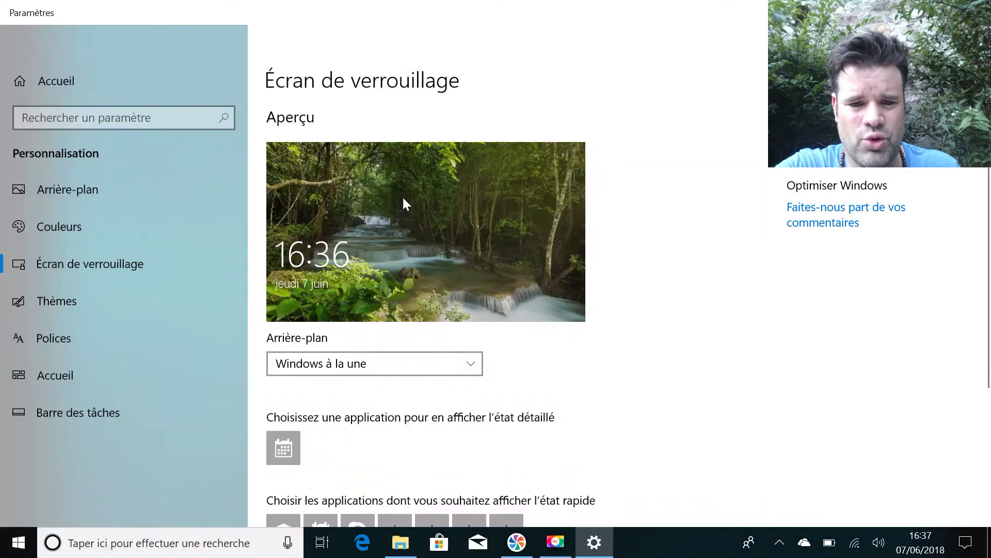
Examine the background types offered for the lock screen, keeping Windows à la une.
scroll(421, 262, "down", 3)
scroll(387, 232, "up", 3)
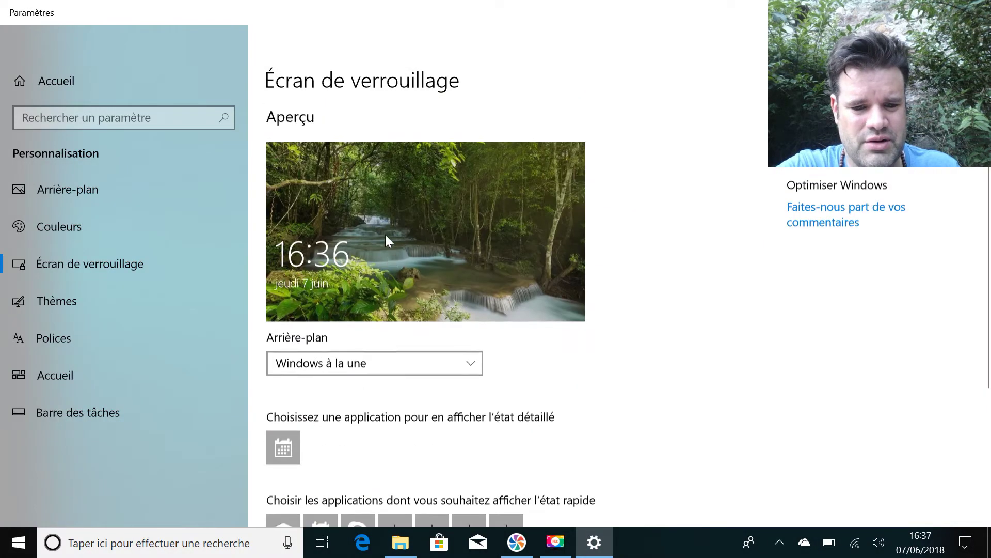
left_click(345, 364)
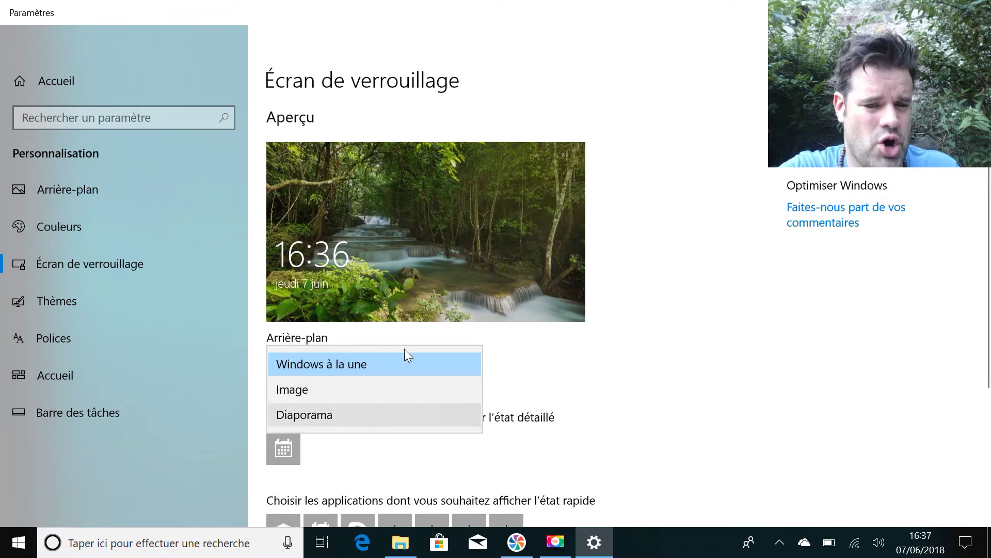
left_click(624, 253)
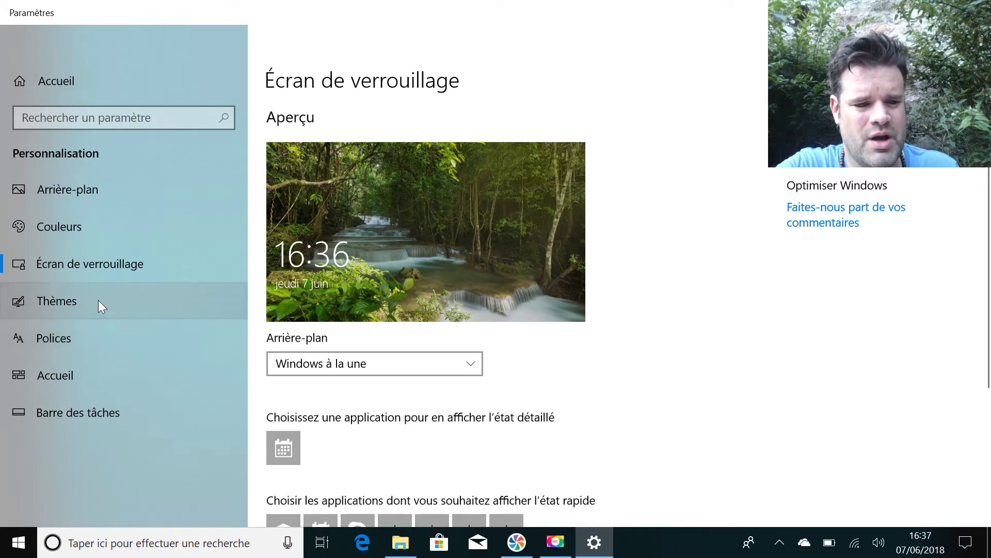
From the Thèmes settings, enable the Ordinateur and Fichiers de l'utilisateur desktop icons alongside Corbeille.
left_click(52, 301)
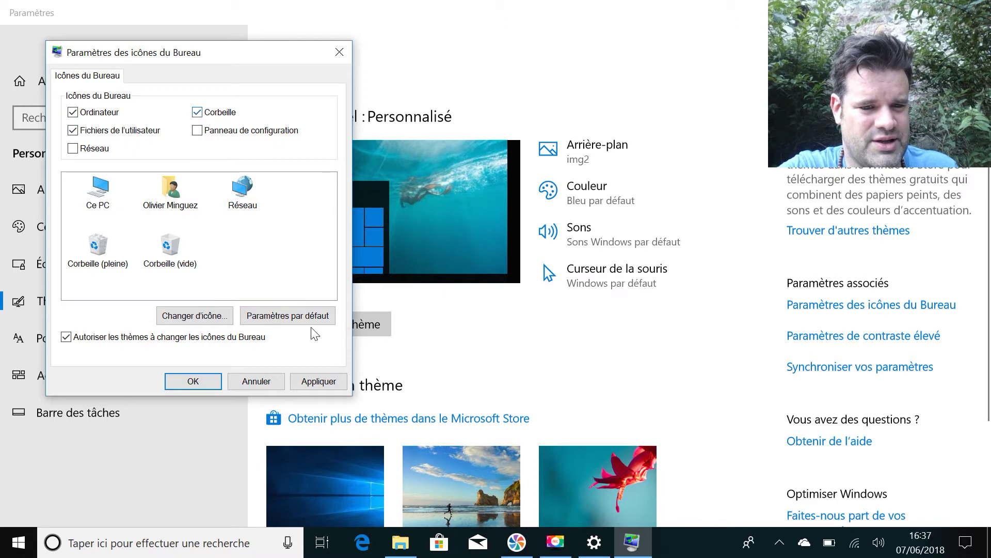
left_click(329, 375)
left_click(209, 377)
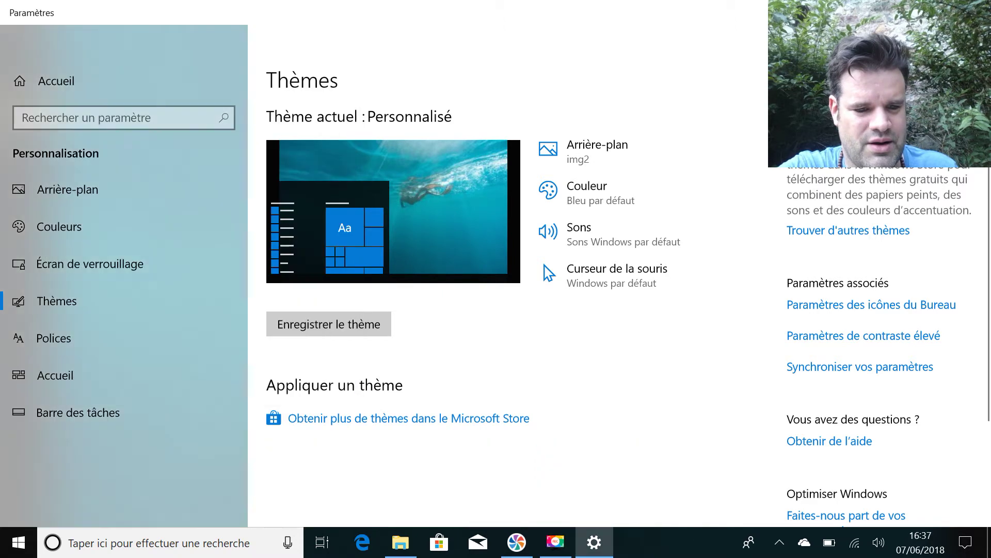
Show the desktop and look at the contents of Ce PC and of the user's personal folder.
key("super+d")
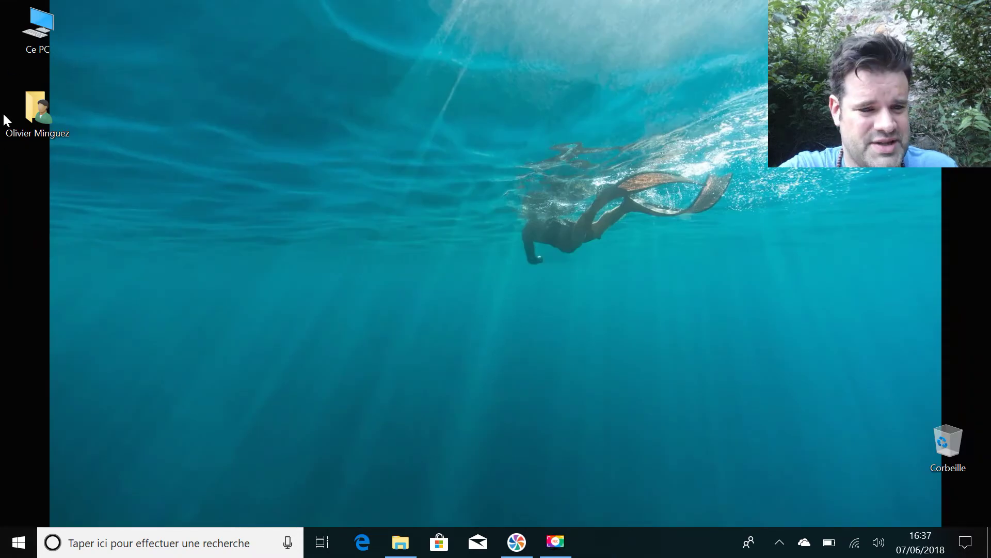
left_click(33, 113)
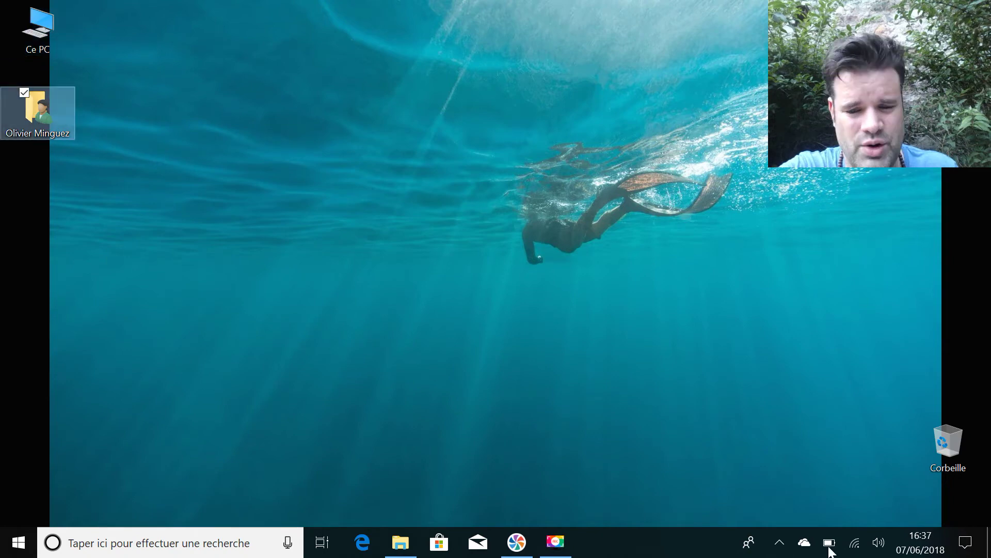
left_click(945, 443)
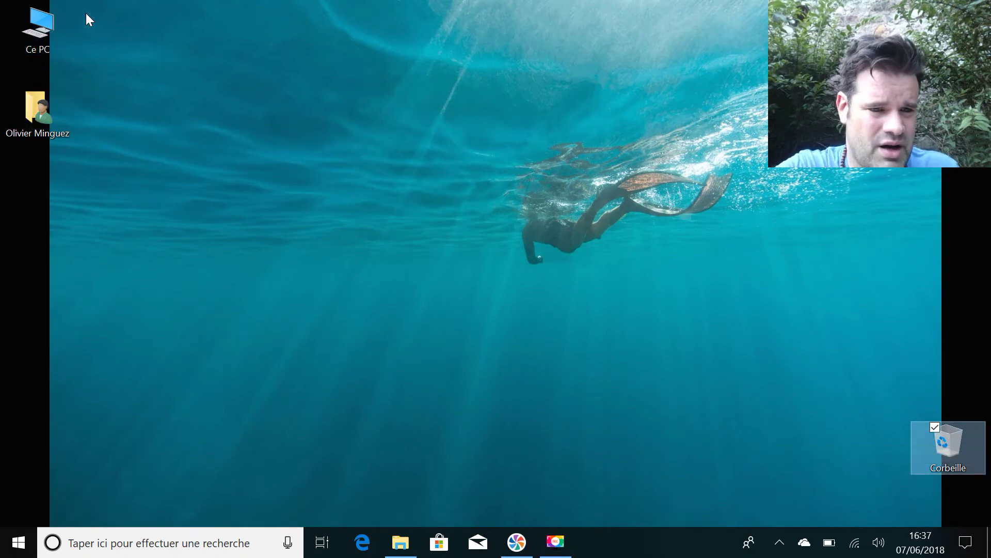
double_click(37, 26)
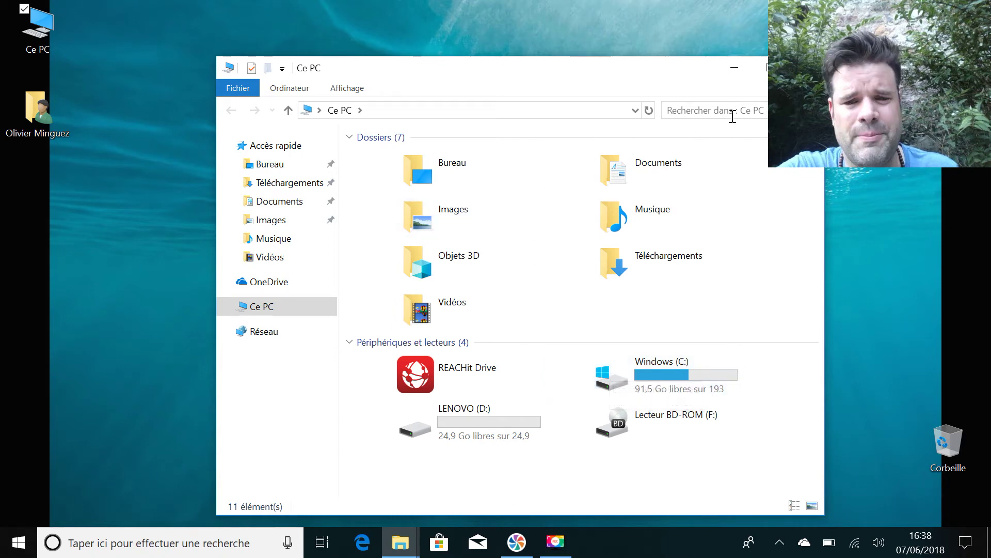
key("super+d")
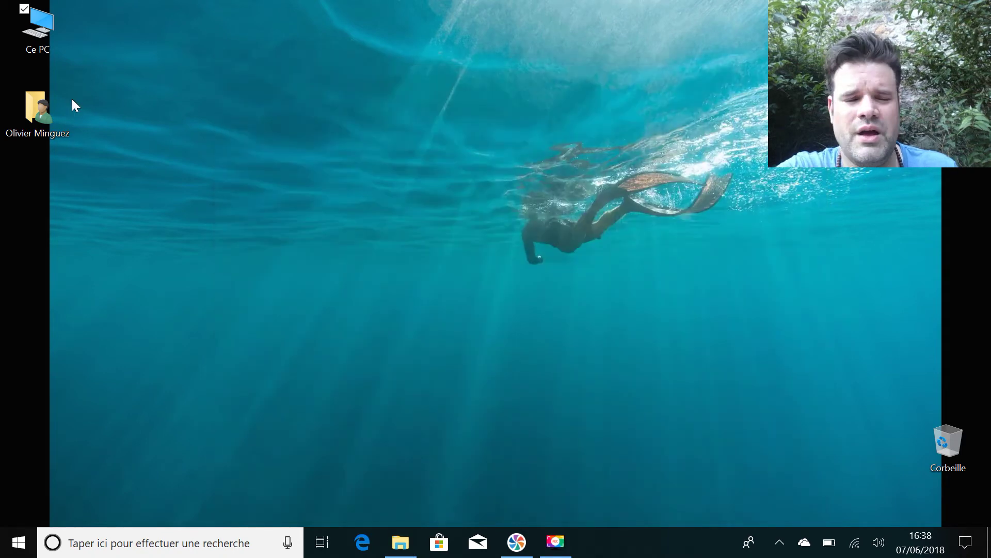
double_click(45, 111)
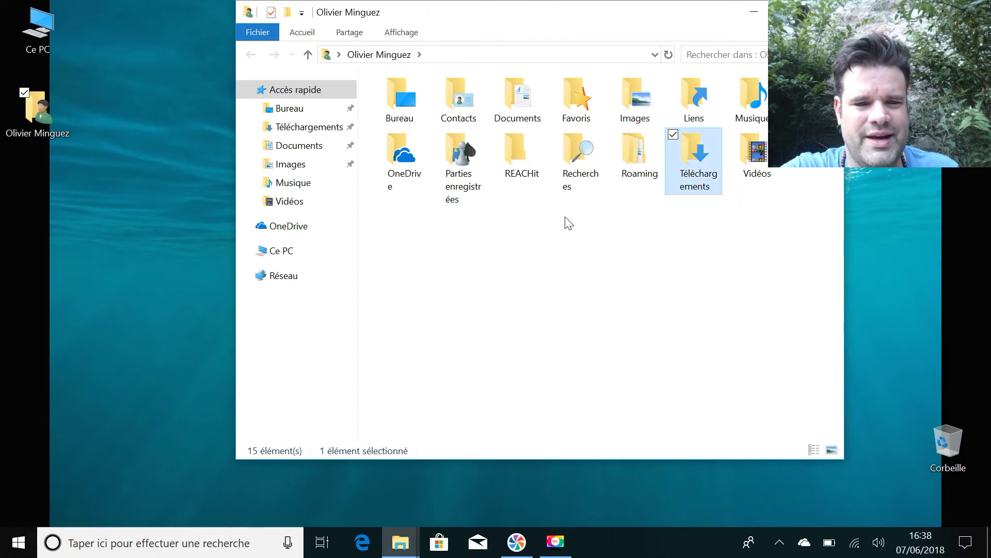
left_click(826, 12)
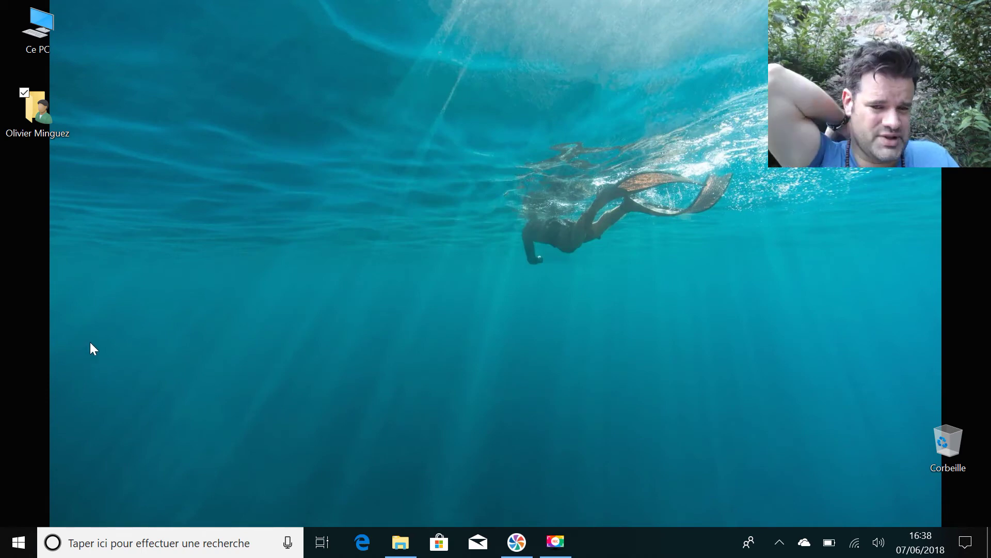
Uninstall the Disney Magic game from its tile in the Sensation group of the Start menu.
left_click(19, 545)
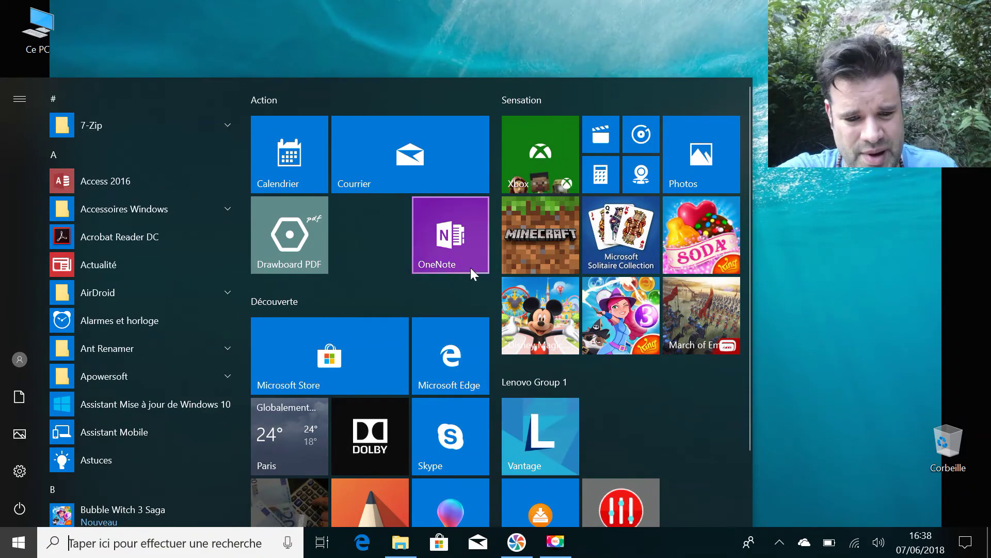
scroll(454, 261, "down", 2)
scroll(454, 260, "up", 2)
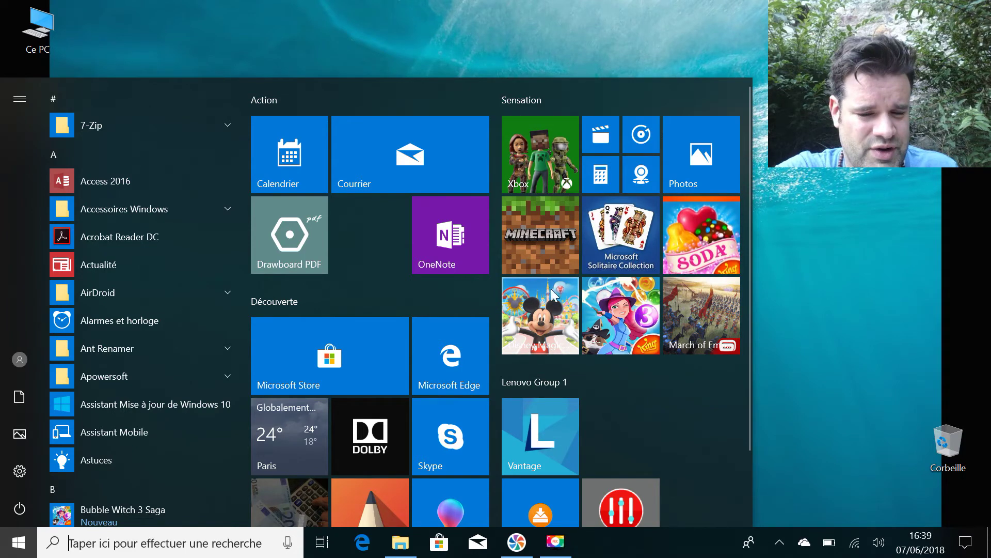
right_click(534, 280)
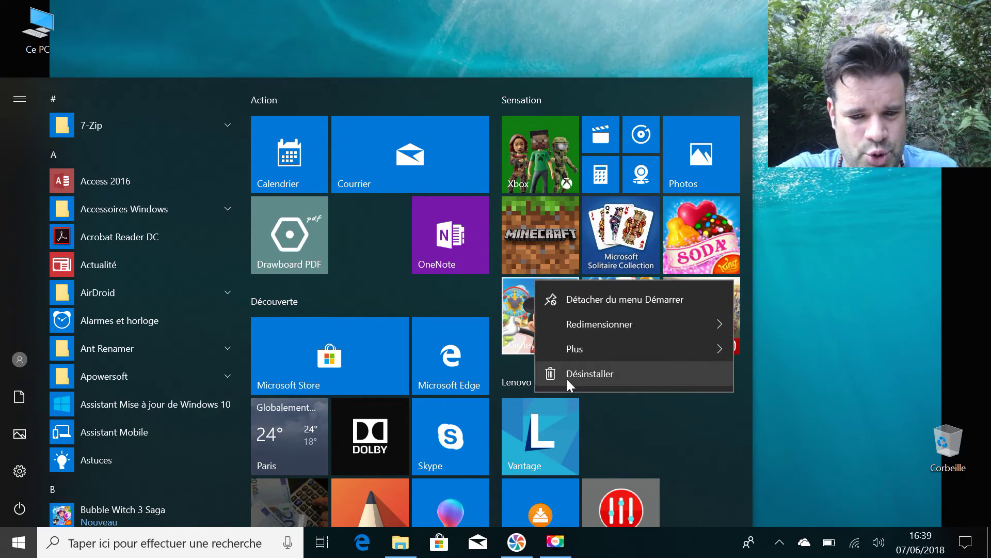
left_click(567, 377)
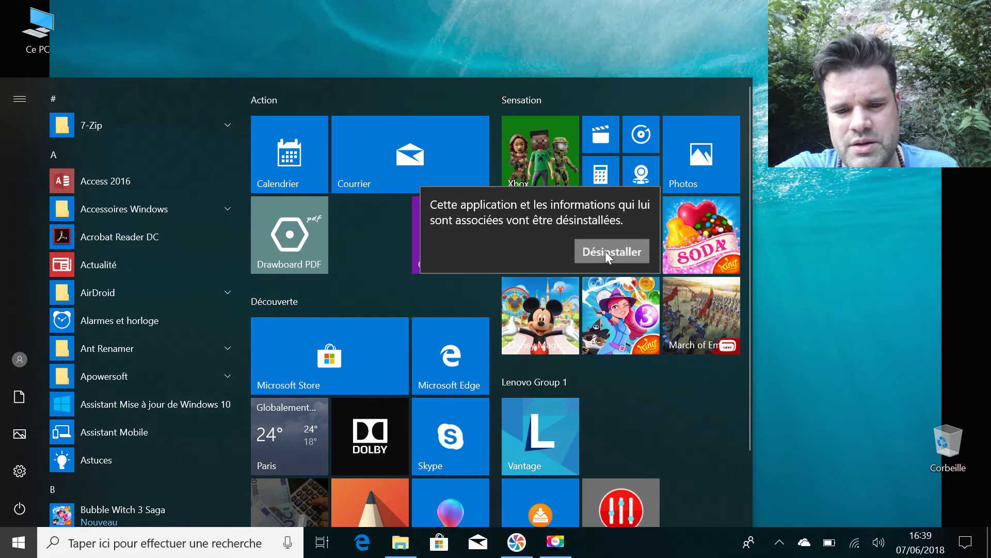
left_click(605, 251)
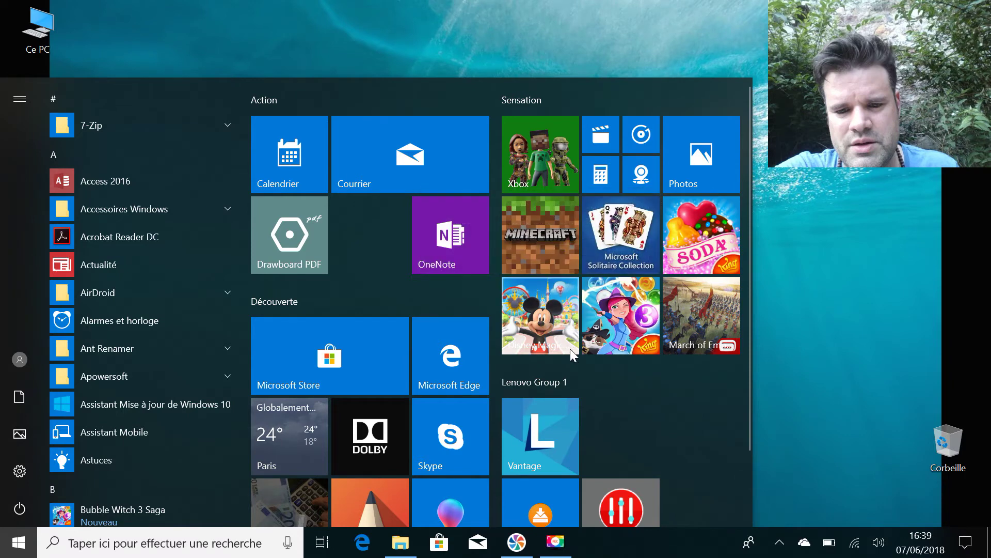
Uninstall the Bubble Witch 3 Saga and March of Em… games from their Start menu tiles.
right_click(614, 305)
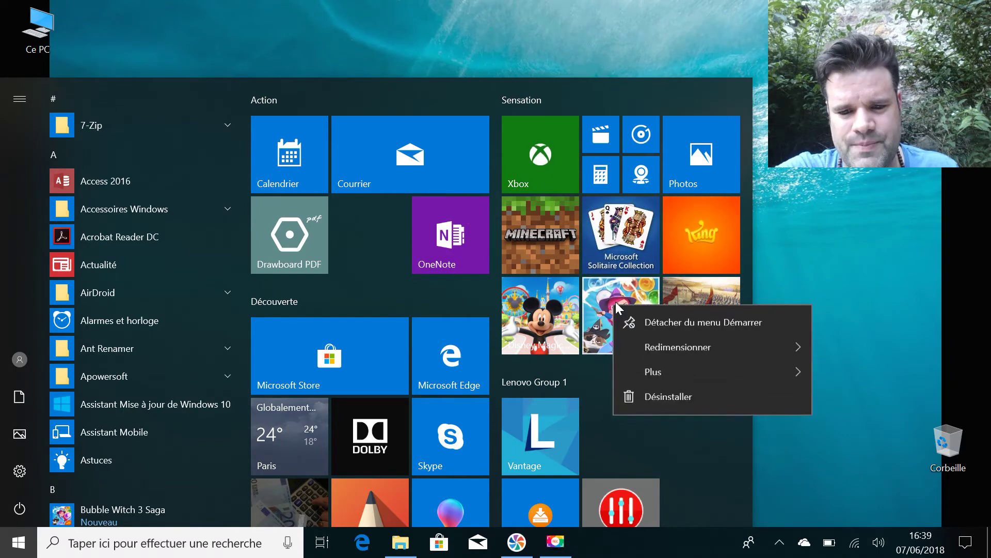
left_click(648, 406)
left_click(676, 246)
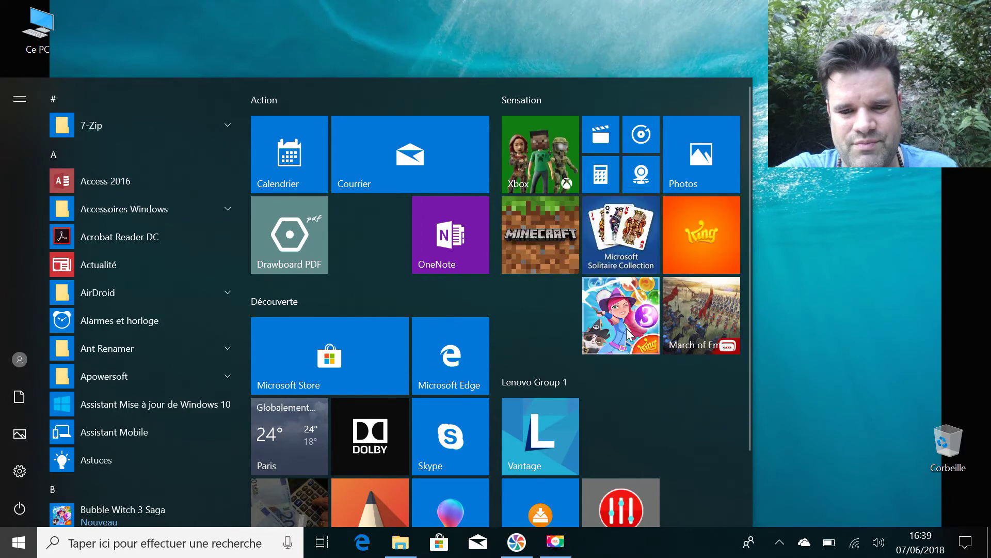
right_click(702, 302)
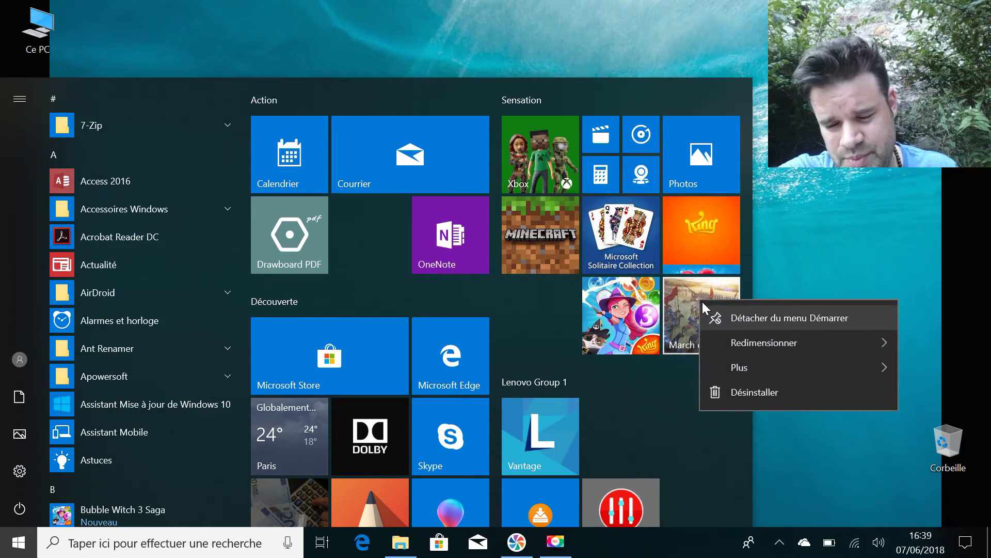
left_click(760, 395)
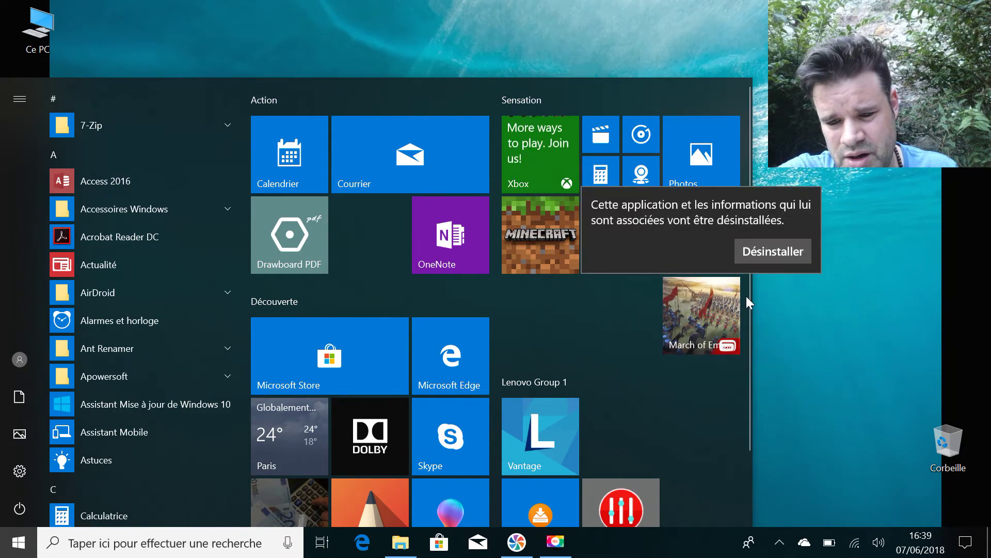
left_click(769, 252)
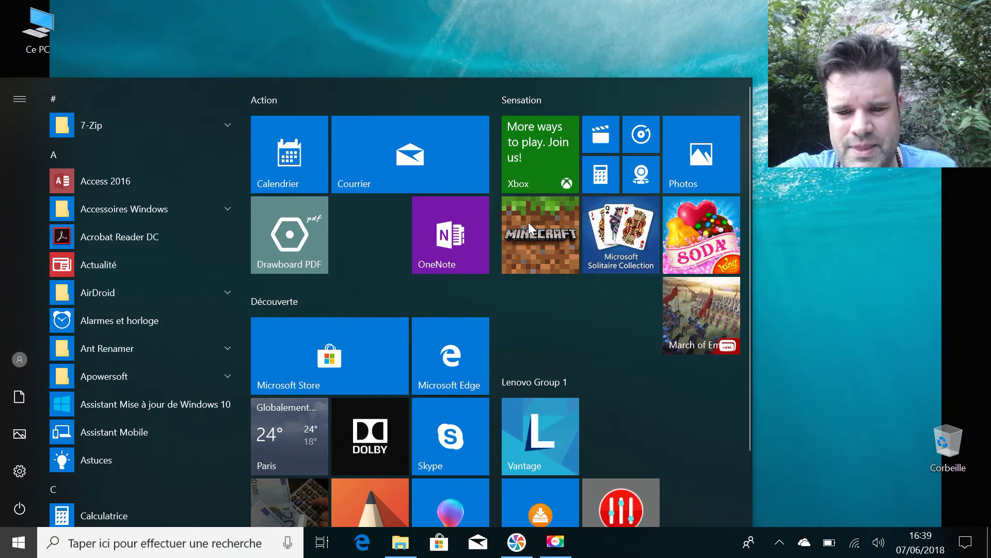
Check which options the Minecraft tile offers, and dismiss them without choosing one.
right_click(531, 241)
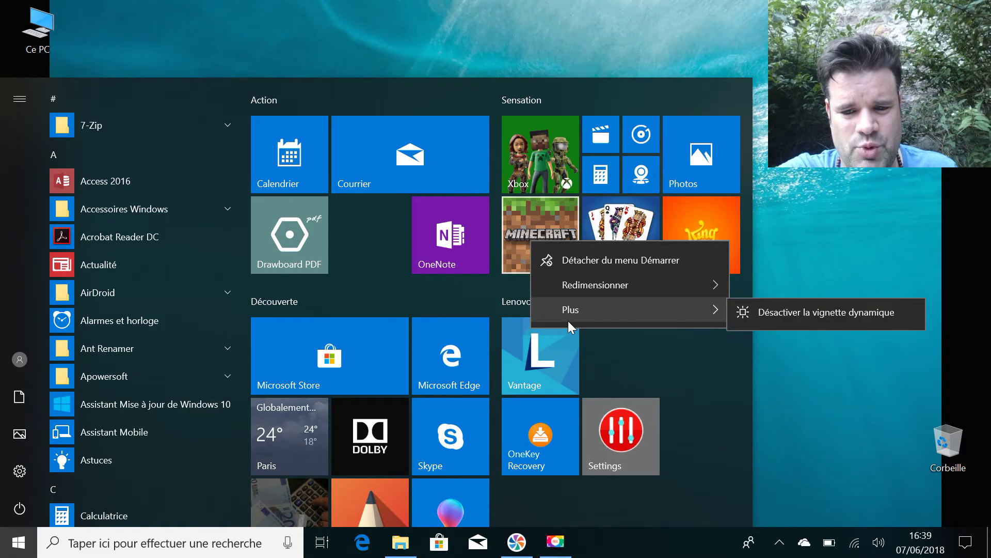
left_click(496, 24)
left_click(16, 547)
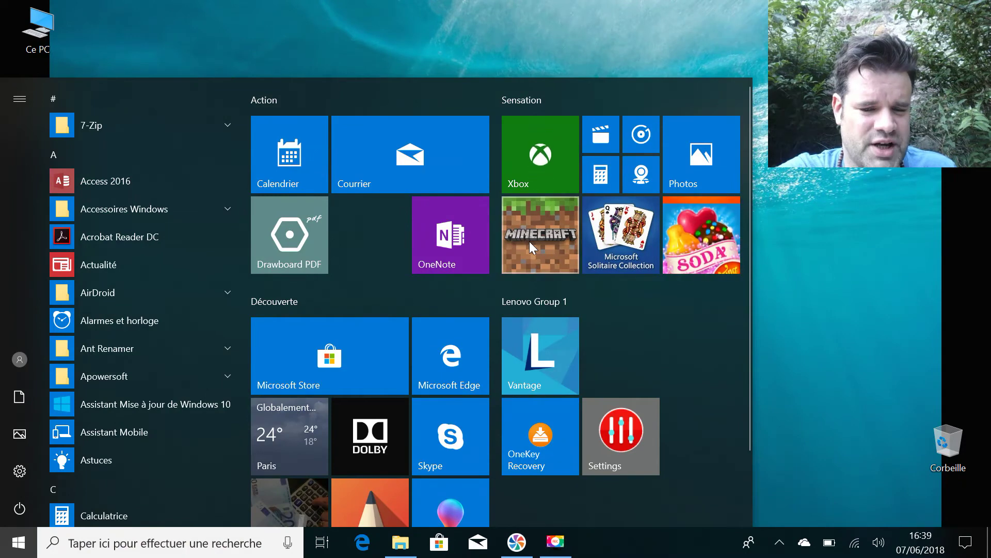
Open the Minecraft tile's Microsoft Store page, look at its purchase options, and return to the Start menu.
left_click(528, 240)
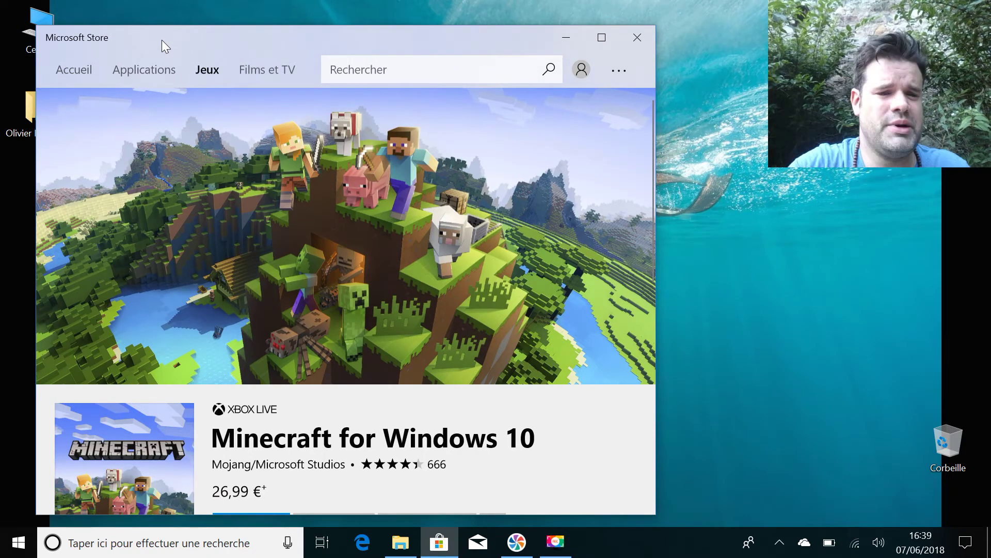
left_click_drag(163, 39, 244, 41)
scroll(399, 245, "down", 1)
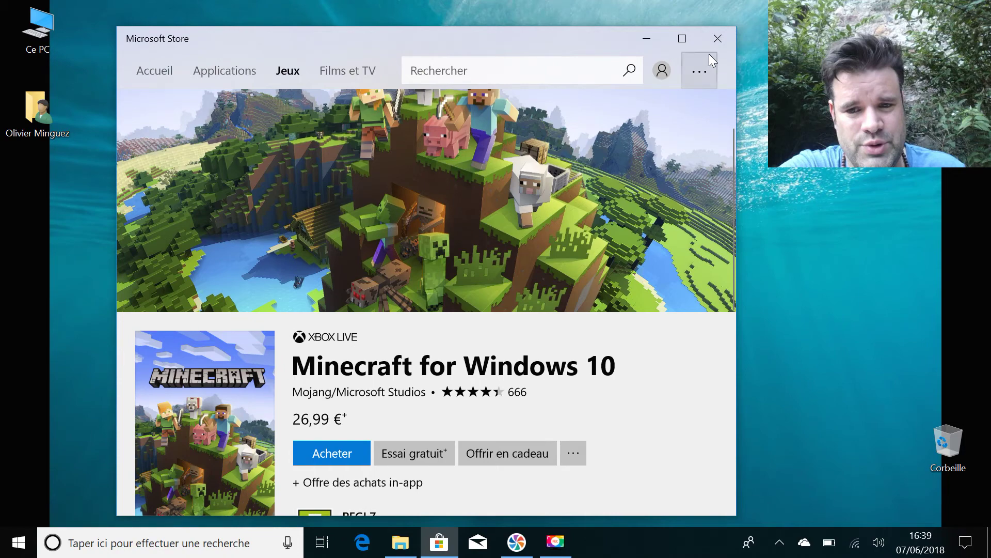
key("super")
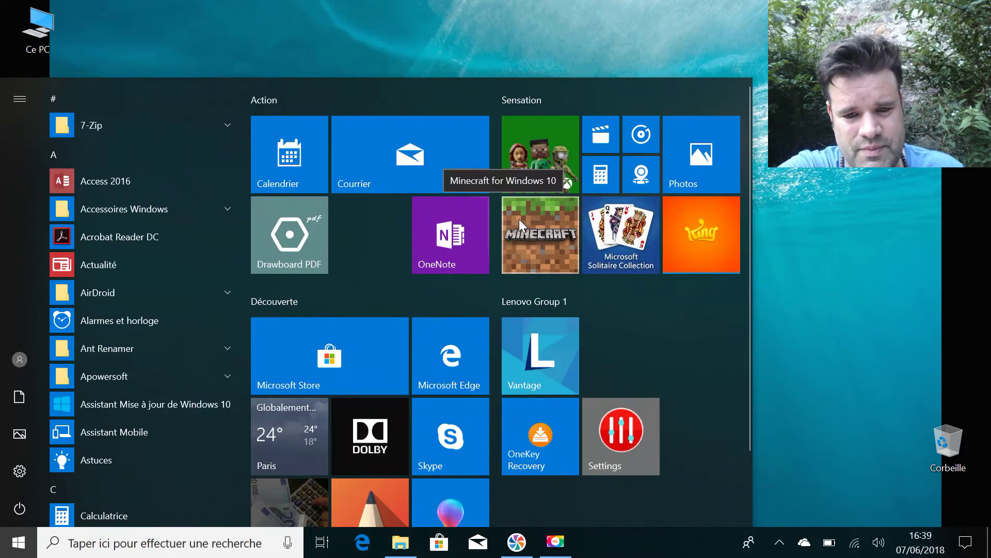
Unpin the Minecraft tile from the Start menu and uninstall Microsoft Solitaire Collection from its tile.
right_click(549, 239)
left_click(585, 261)
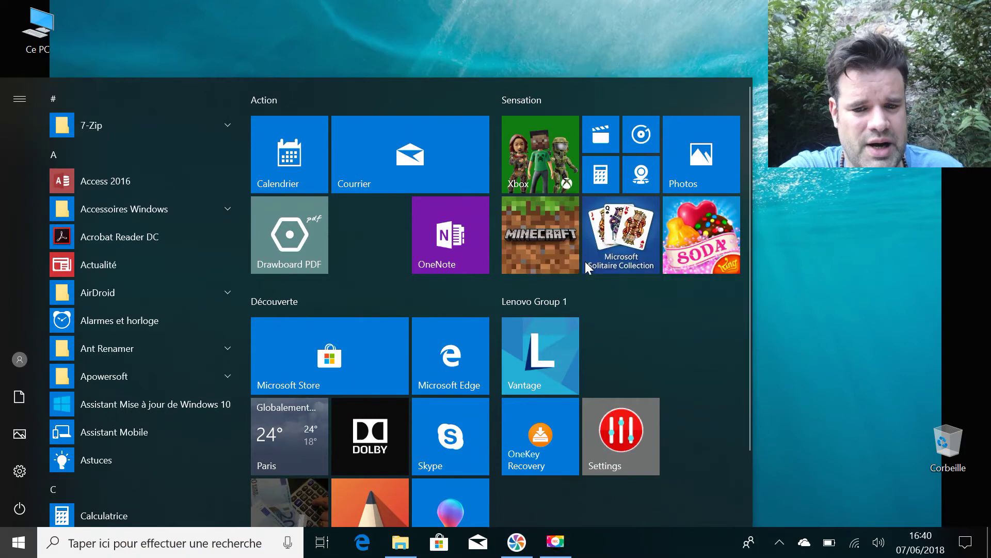
right_click(630, 212)
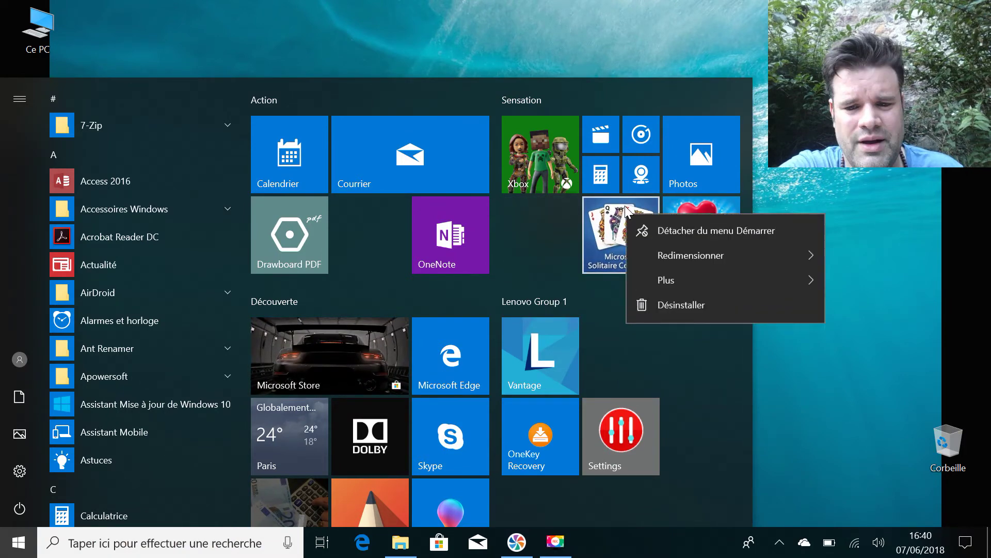
left_click(682, 307)
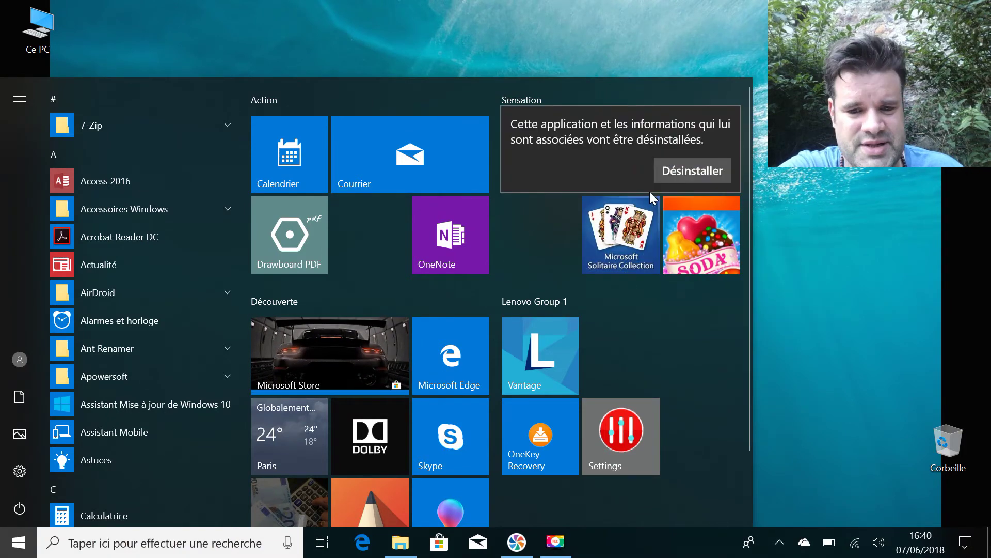
left_click(661, 173)
Uninstall the King Soda game from its tile in the Sensation group.
right_click(689, 227)
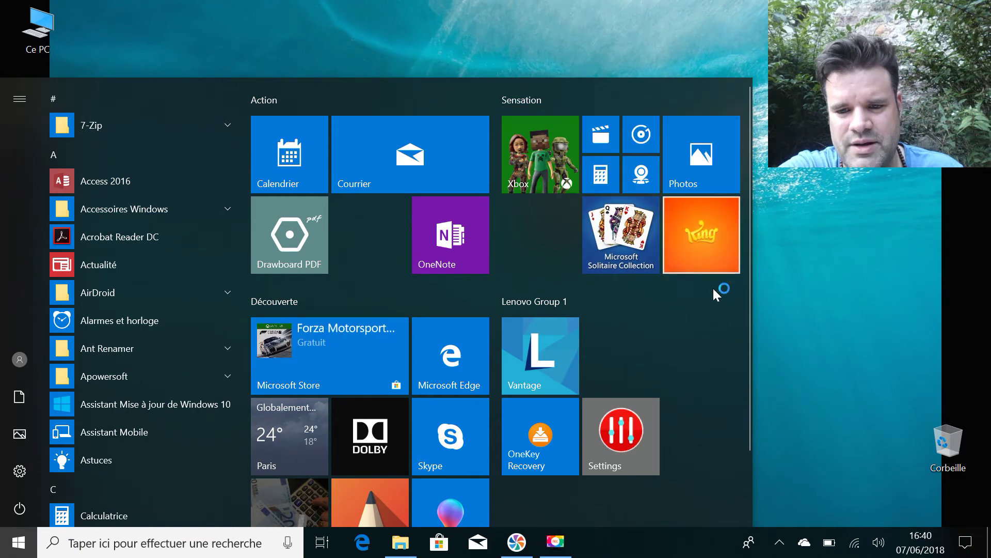
left_click(729, 317)
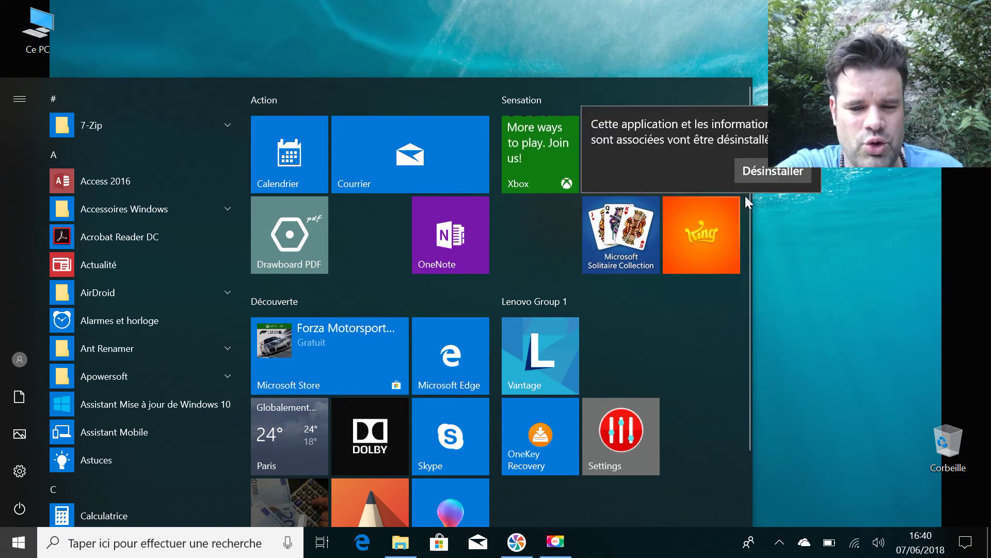
left_click(755, 171)
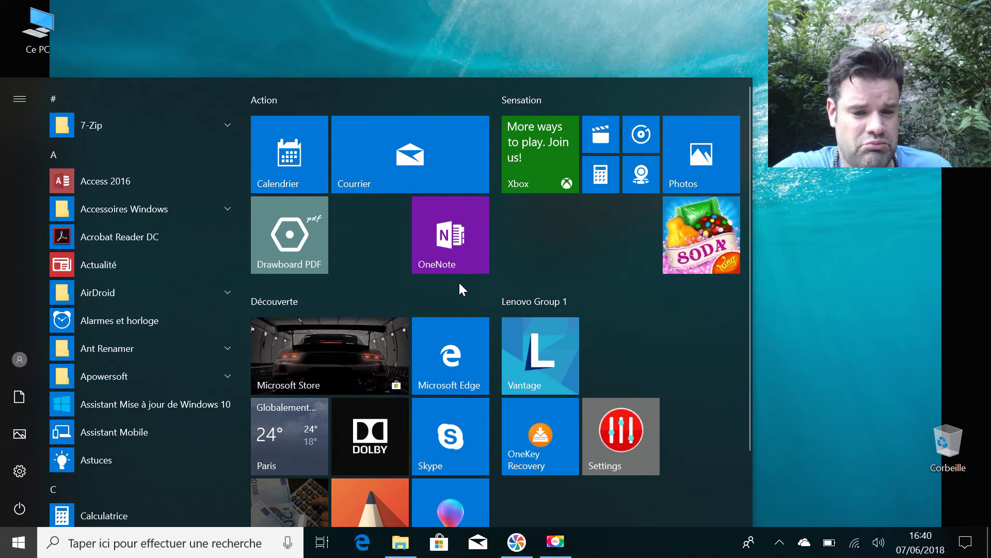
Uninstall SketchBook from its tile in the Découverte group.
scroll(438, 296, "down", 2)
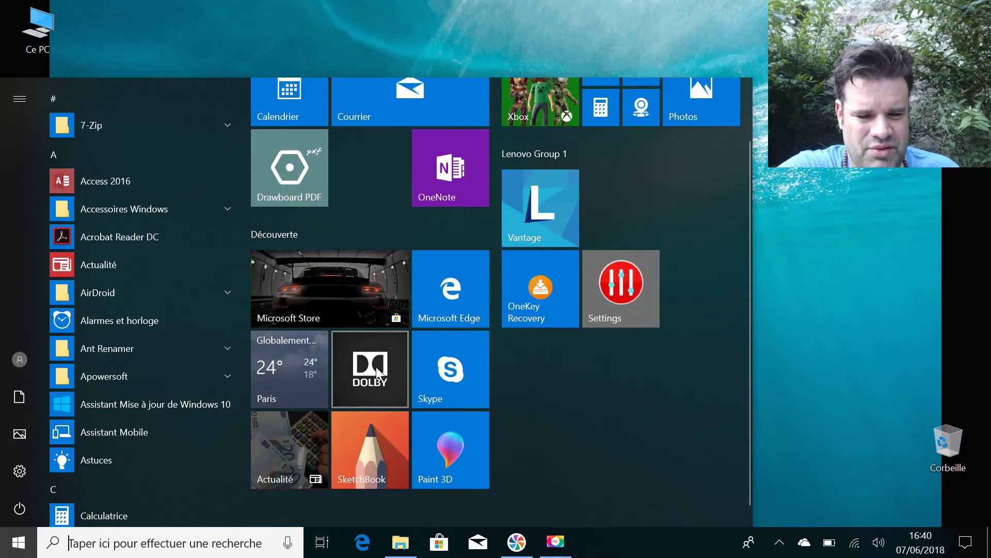
right_click(370, 439)
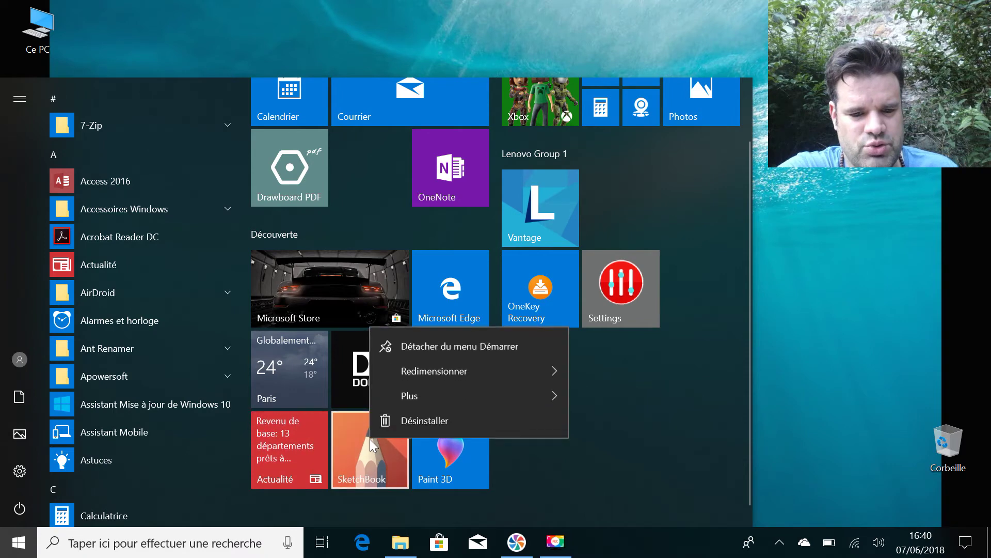
left_click(407, 420)
left_click(439, 385)
Uninstall the Actualité app from its tile in the Découverte group.
right_click(285, 433)
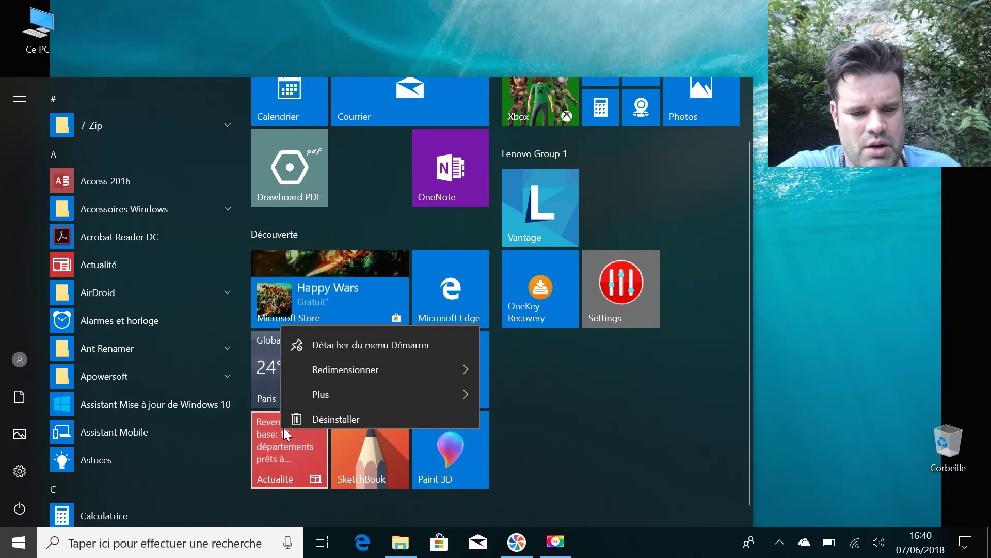
left_click(305, 410)
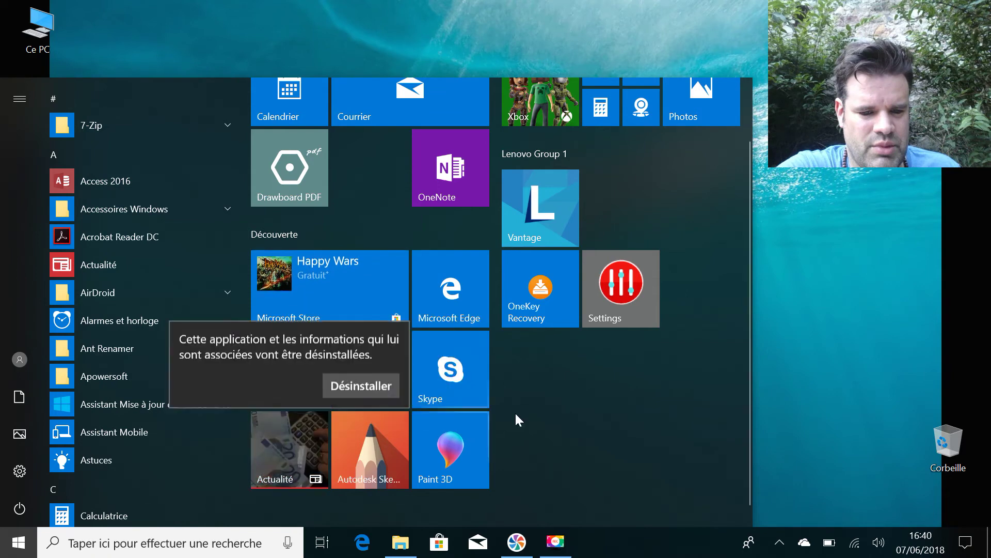
left_click(382, 385)
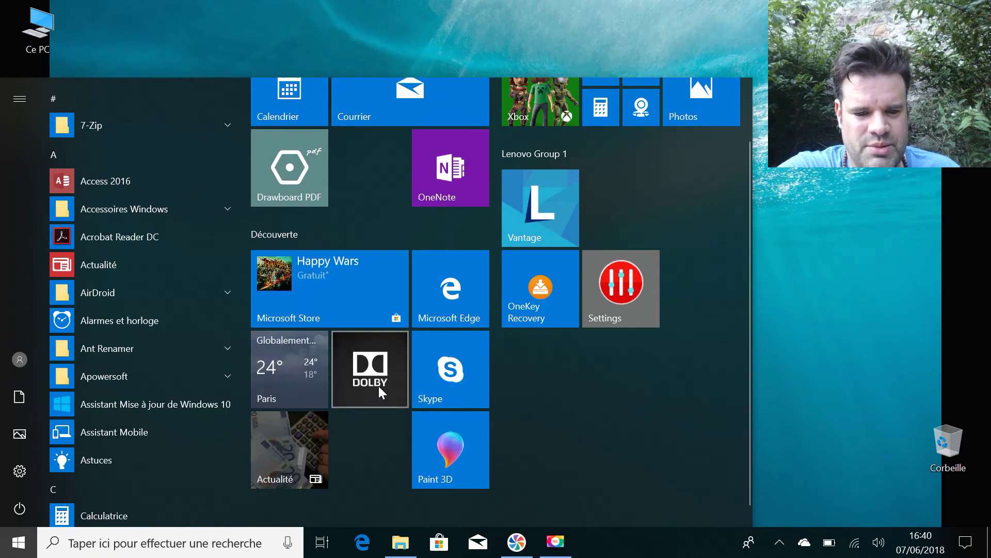
Check which options the Paris weather tile offers, dismiss them without choosing one, and close the Start menu.
right_click(286, 358)
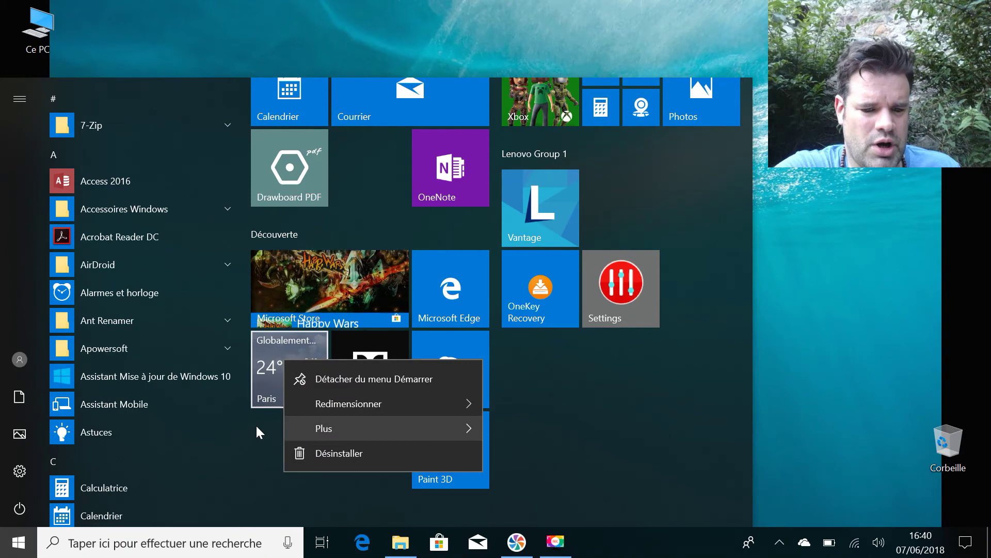
left_click(259, 443)
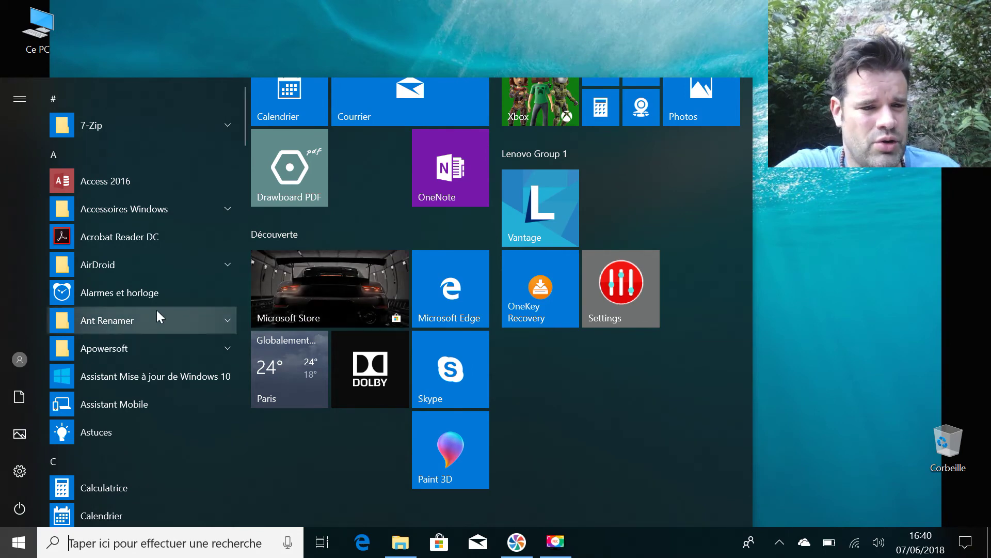
scroll(711, 337, "up", 2)
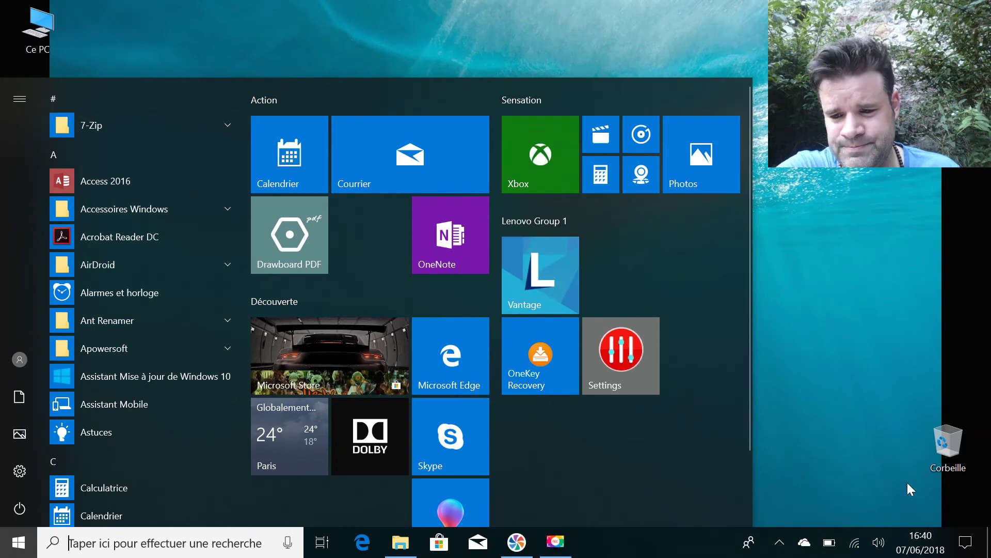
left_click(99, 17)
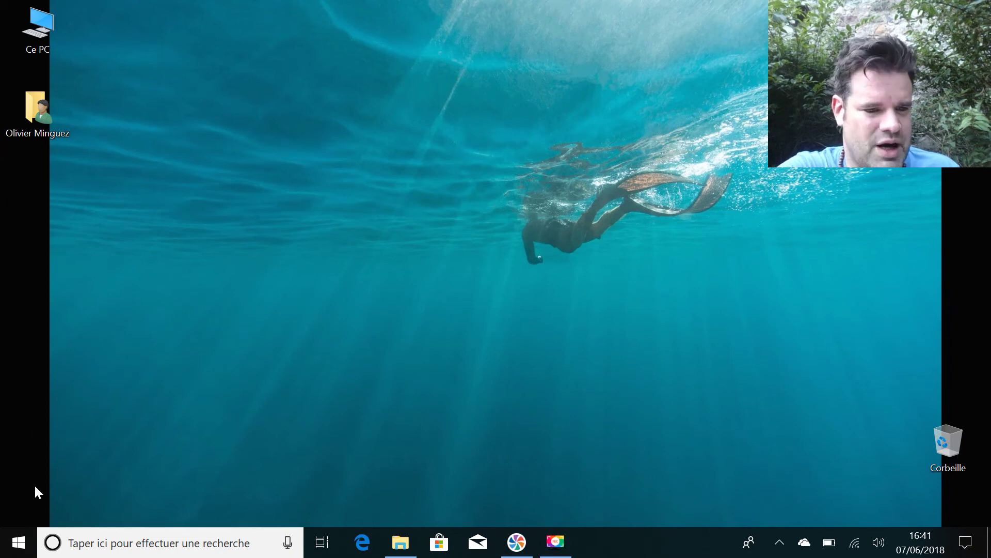
Reopen the Start menu and set the Courrier tile's size to Vignettes larges.
left_click(18, 541)
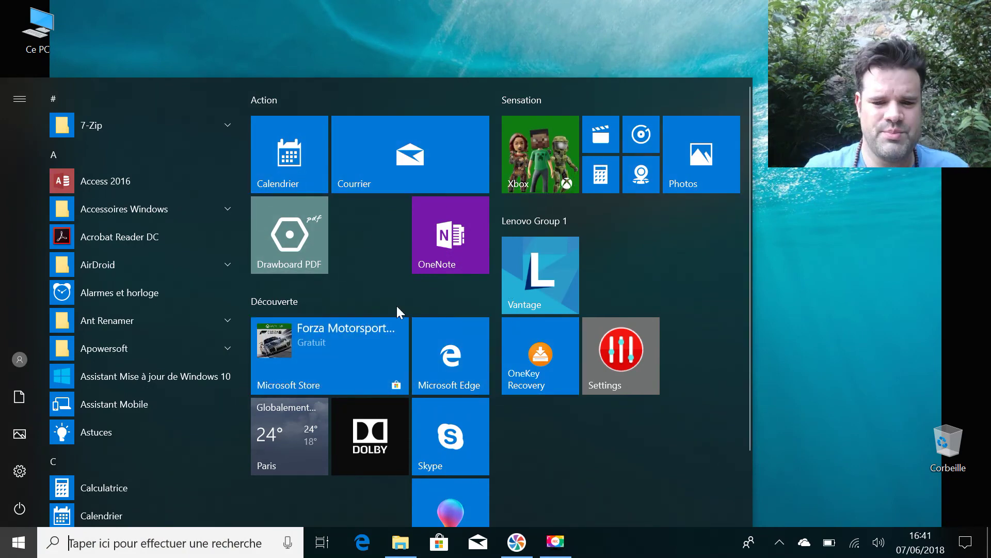
right_click(369, 135)
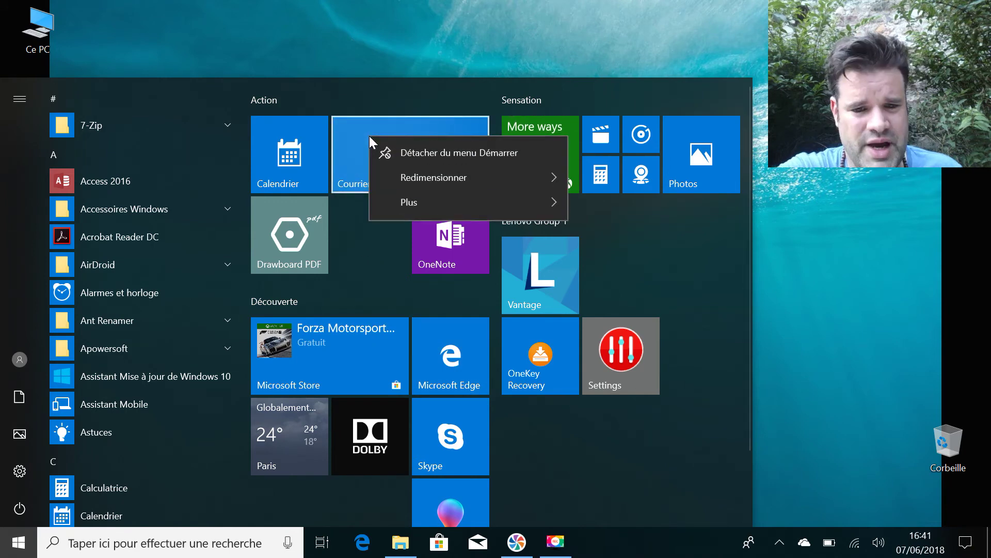
mouse_move(464, 178)
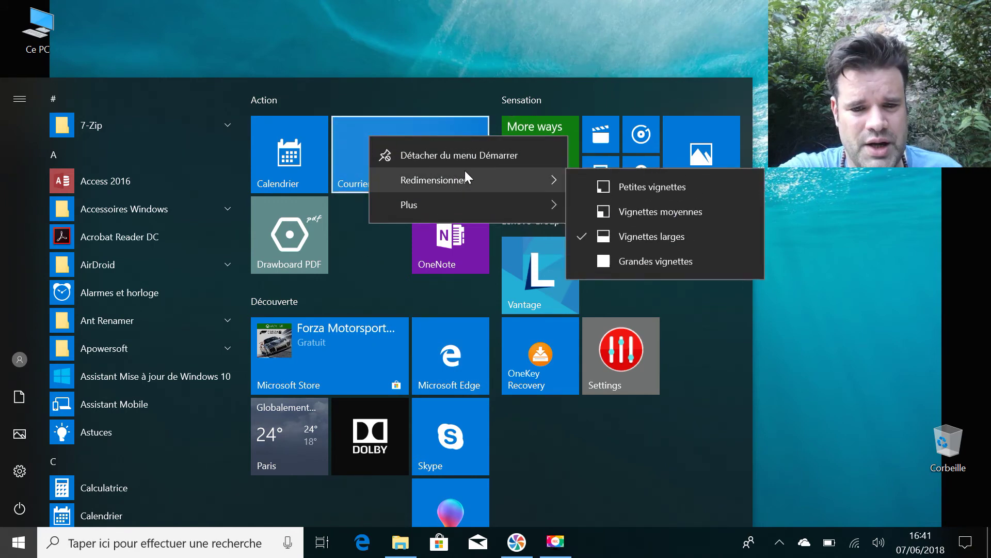
left_click(610, 235)
Resize the Courrier tile to Petites vignettes and move it into Lenovo Group 1, below the Photos tile.
right_click(361, 158)
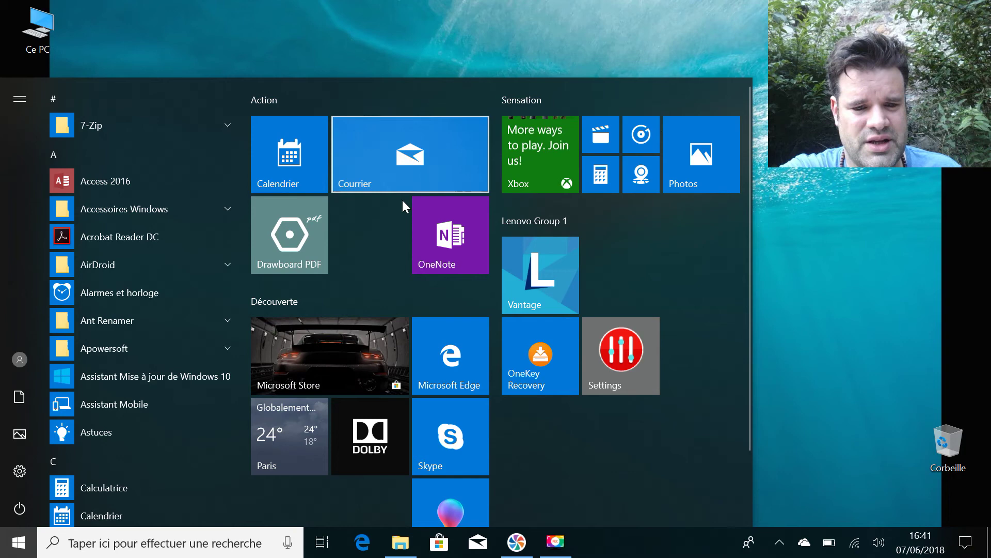
mouse_move(409, 198)
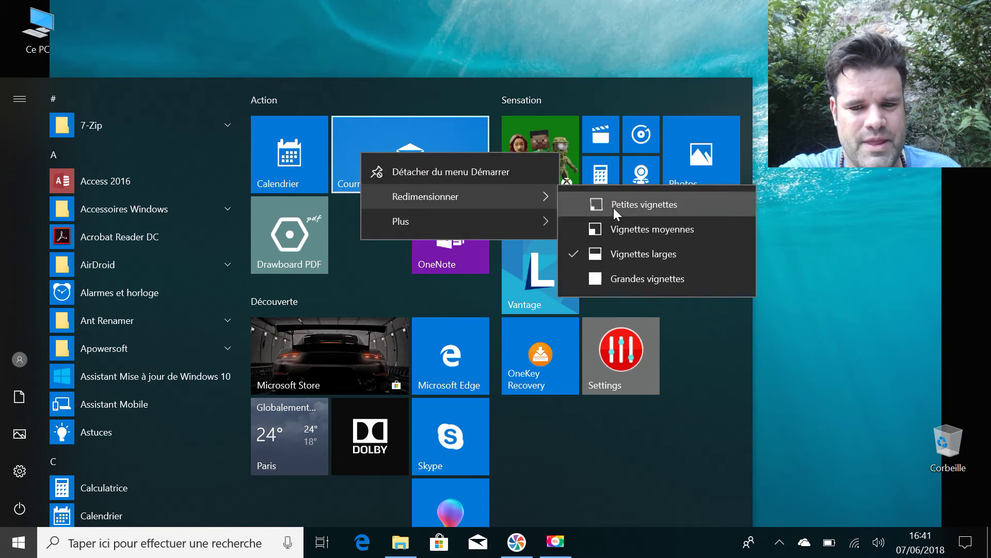
left_click(613, 207)
left_click_drag(357, 134, 723, 211)
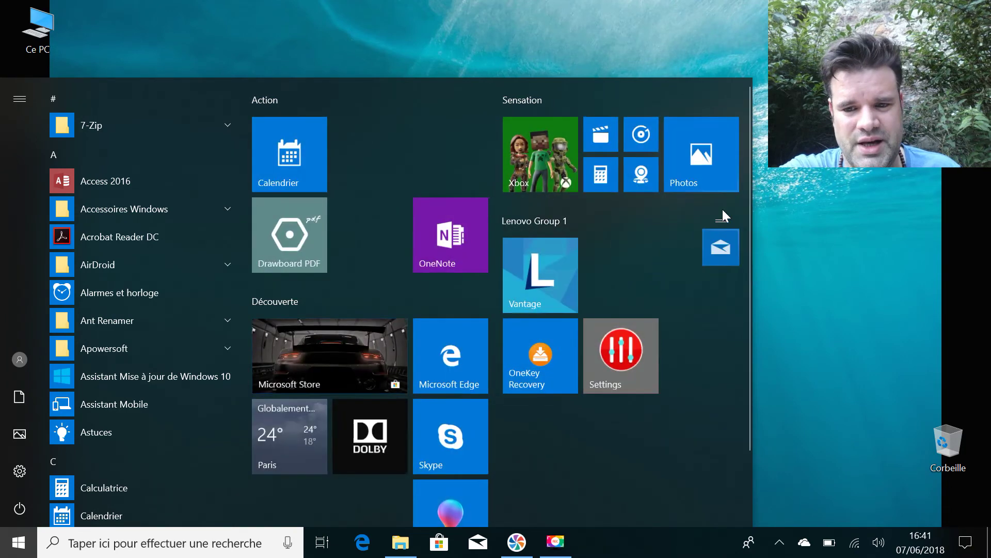
Rename the Action tile group as Soft.
left_click(290, 98)
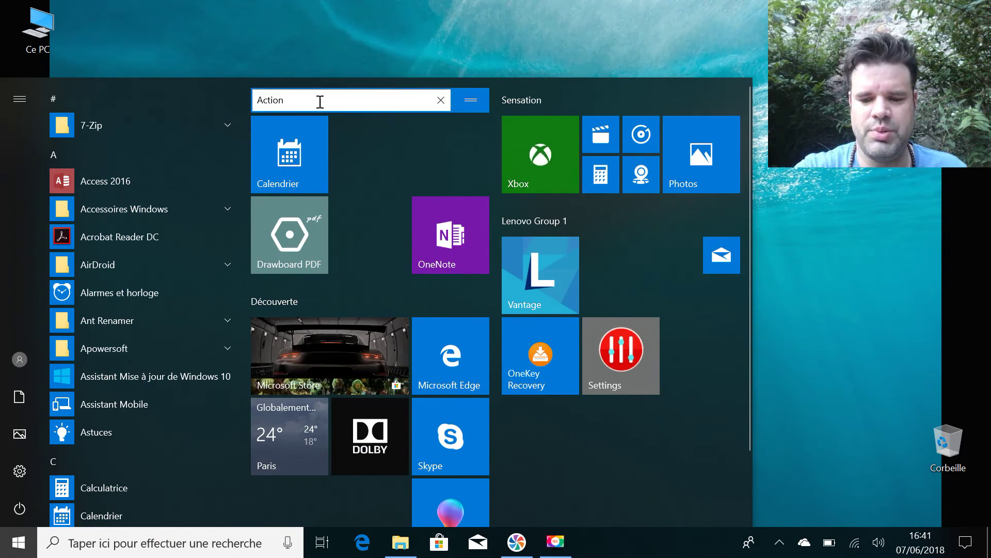
key("BackSpace")
key("BackSpace")
key("BackSpace")
key("BackSpace")
key("BackSpace")
key("BackSpace")
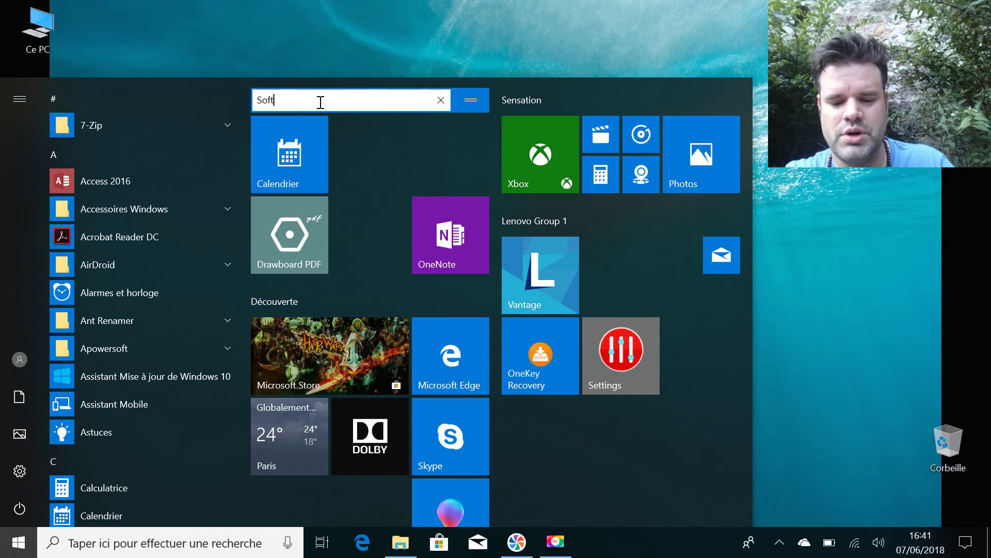
type("Soft")
key("Return")
Move the Courrier tile into the Soft group beside Calendrier and resize it to Vignettes larges.
left_click_drag(722, 255, 332, 119)
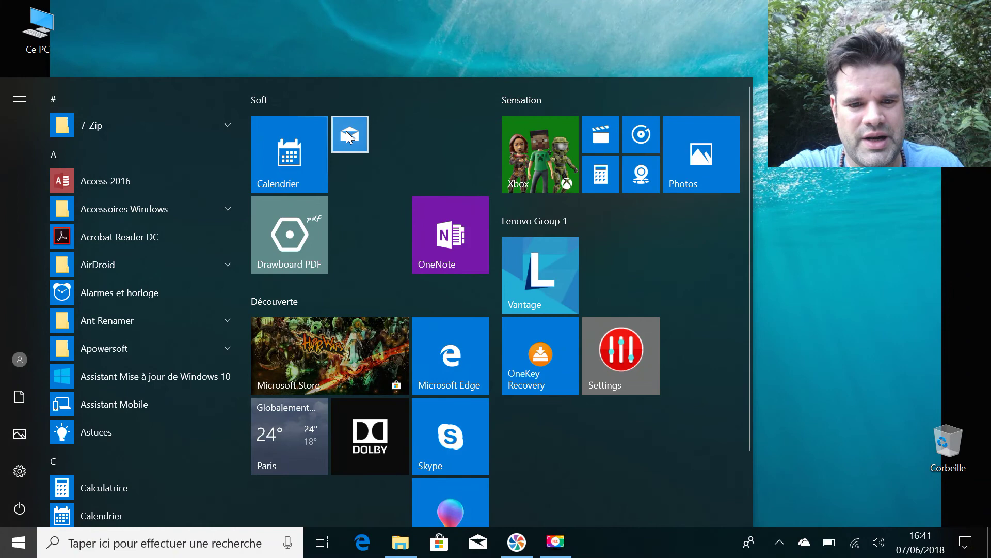
right_click(349, 137)
mouse_move(370, 175)
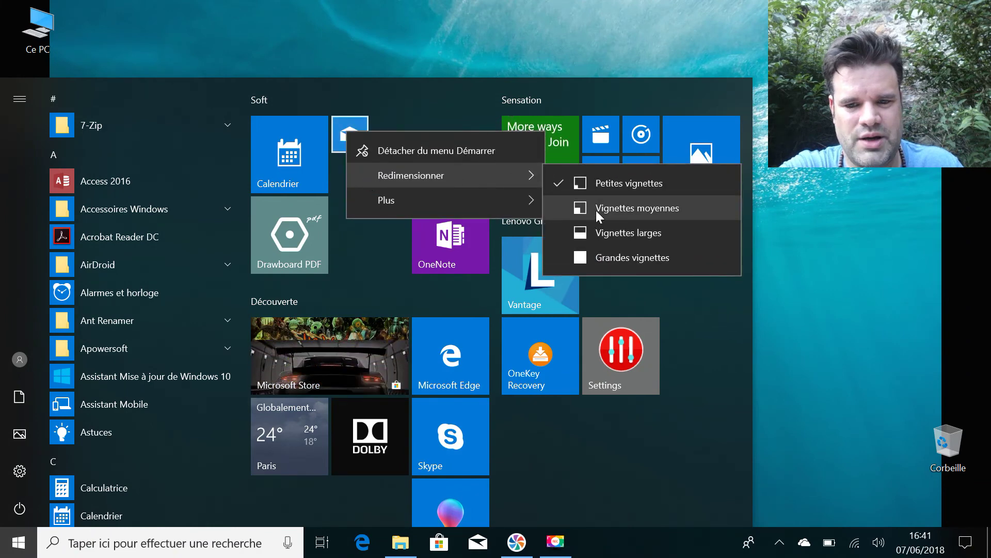
left_click(599, 232)
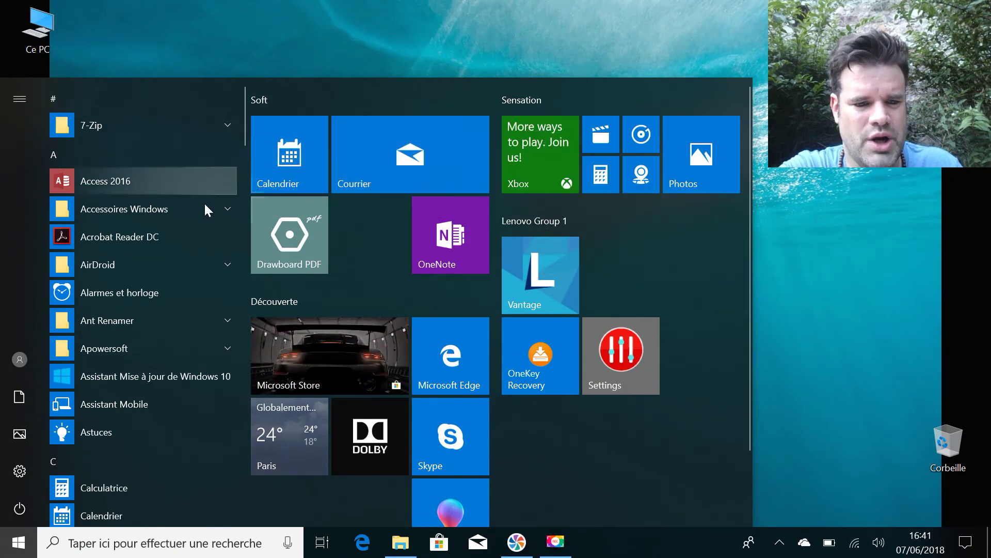
Pin Excel 2016 from the app list to the Sensation group, below the Photos tile.
scroll(117, 216, "down", 5)
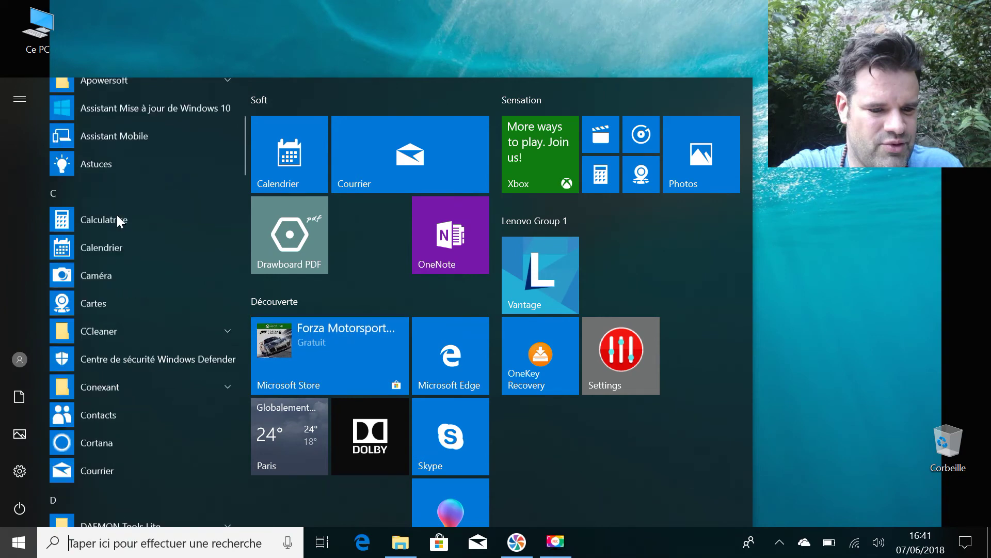
scroll(116, 213, "down", 8)
left_click_drag(90, 246, 678, 206)
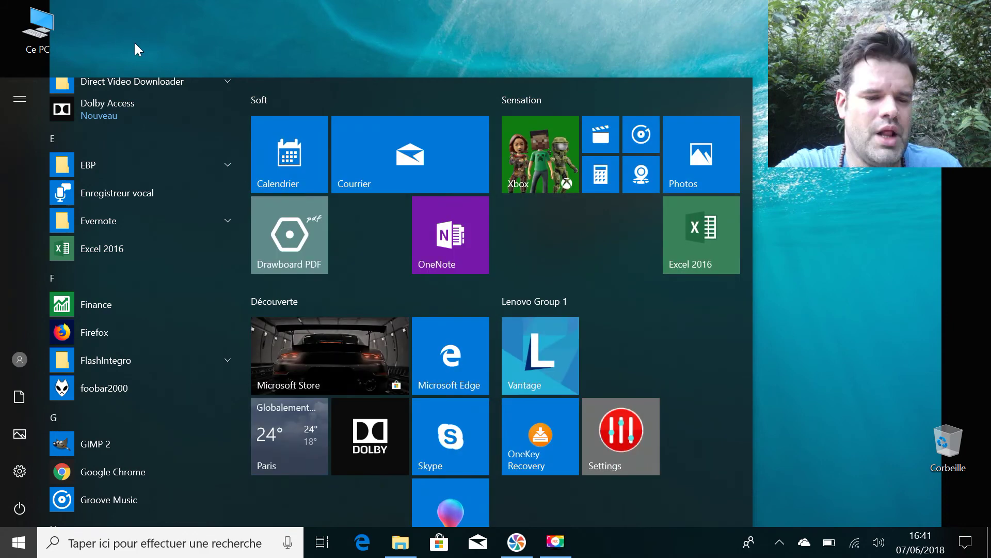
Search for "word" and pin Word 2016 to the Start menu.
left_click(257, 544)
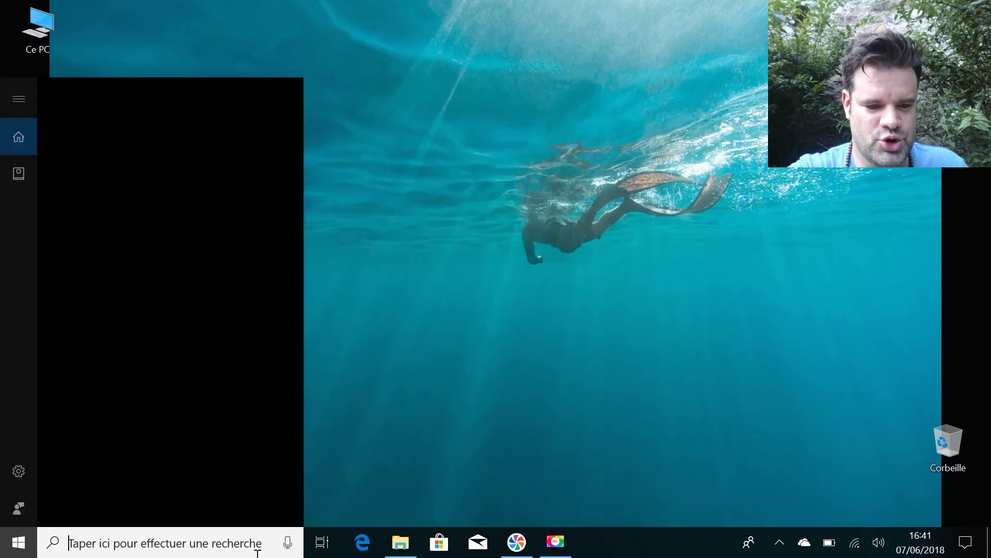
type("word")
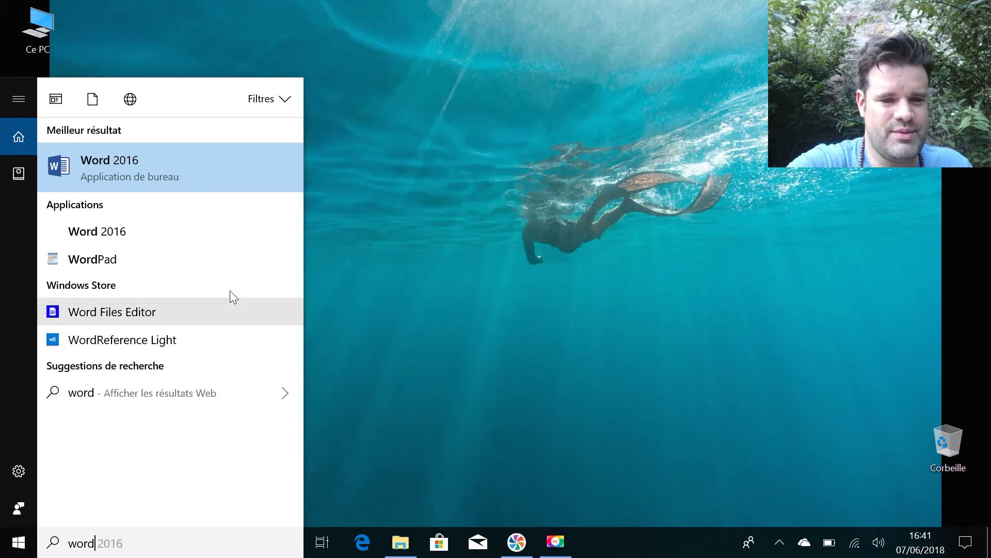
right_click(100, 166)
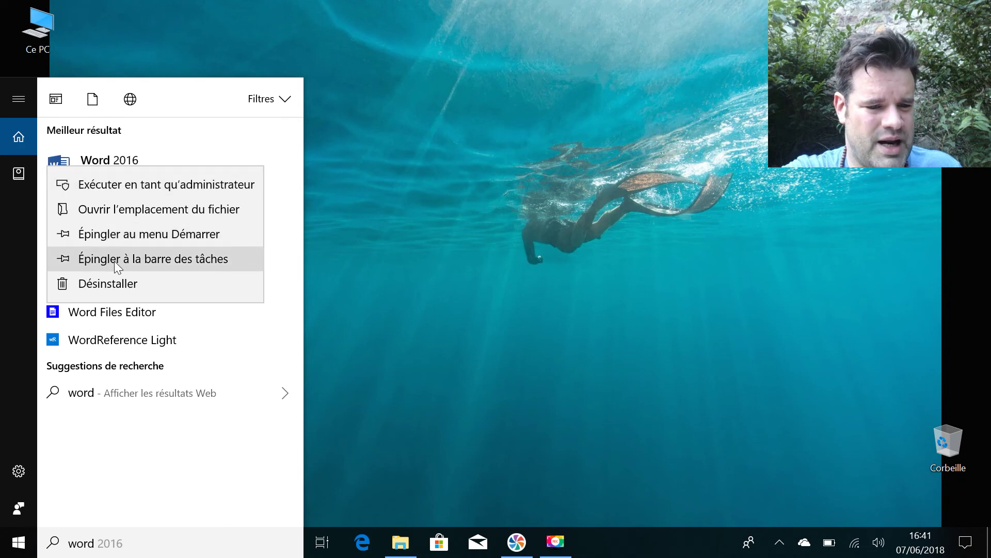
left_click(98, 235)
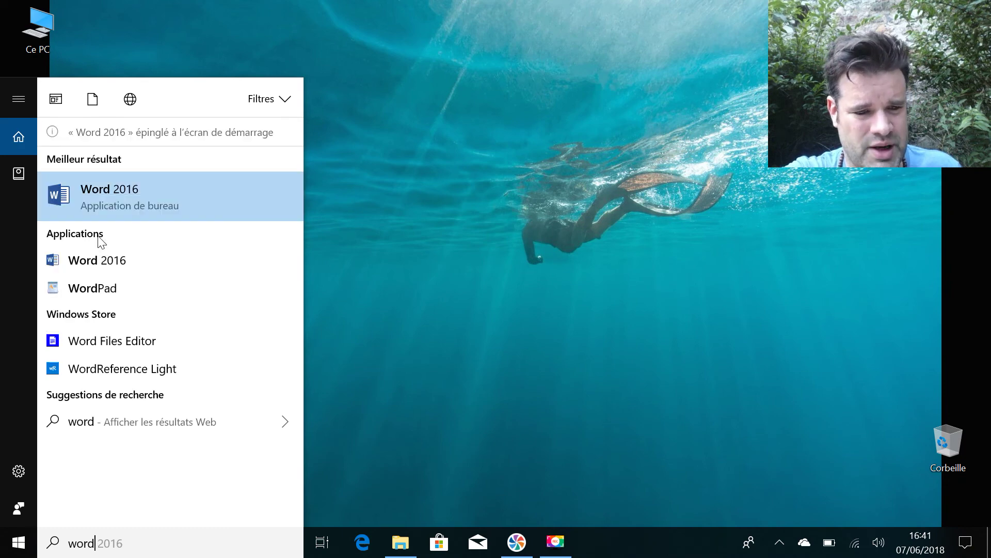
Move the new Word 2016 tile into the Sensation group, directly beside the Excel 2016 tile.
left_click(9, 549)
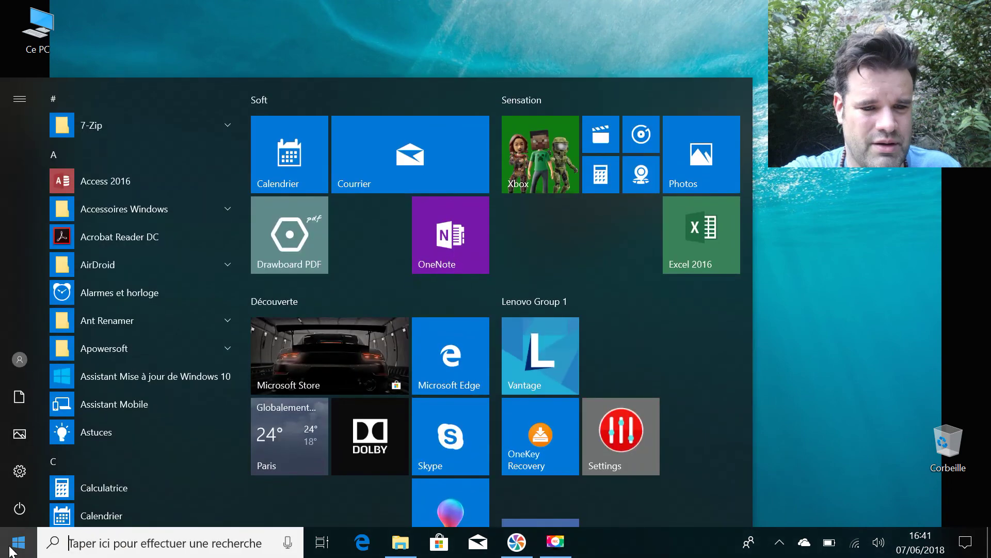
scroll(501, 460, "down", 3)
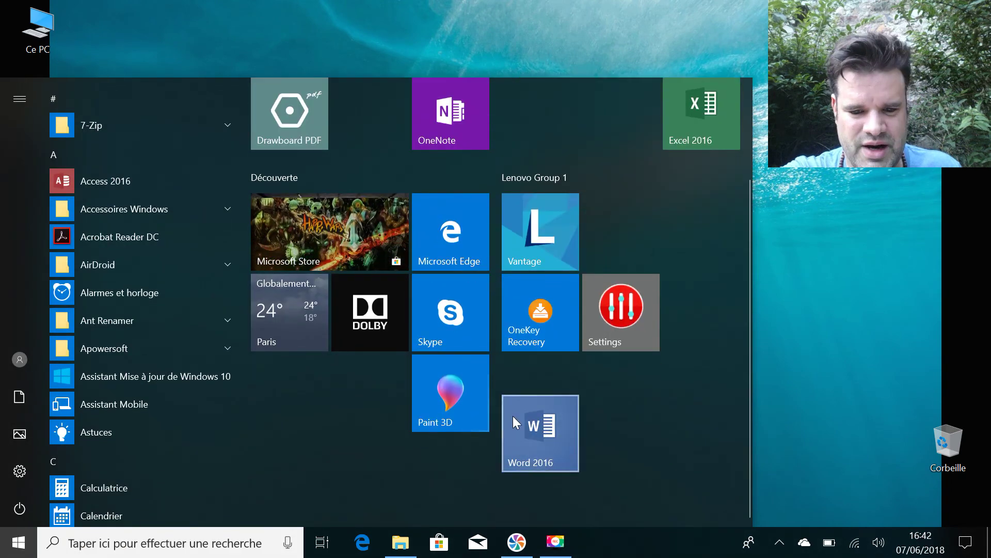
left_click_drag(517, 347, 593, 210)
Look through the Start menu's full app list down to the letter W to locate Word 2016.
scroll(144, 230, "down", 20)
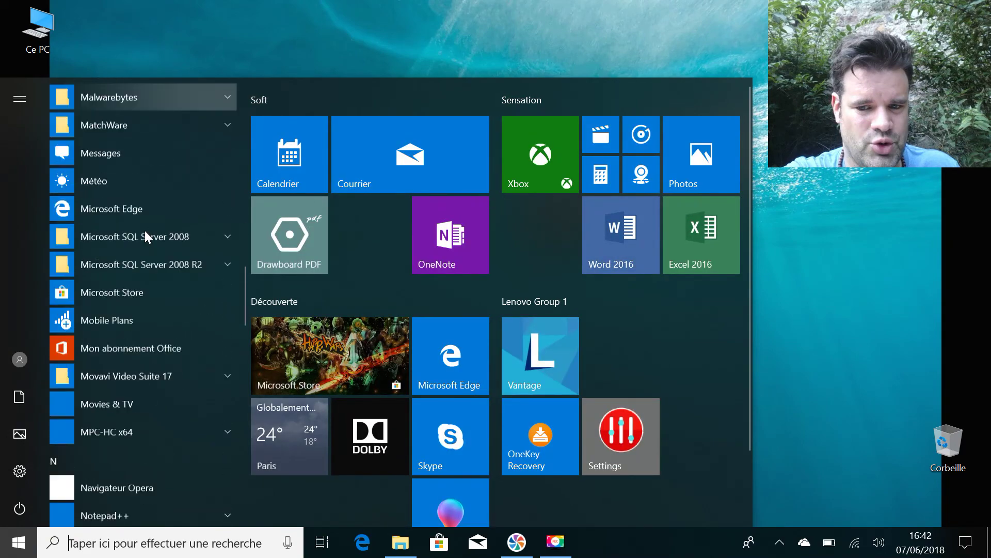
scroll(139, 268, "down", 10)
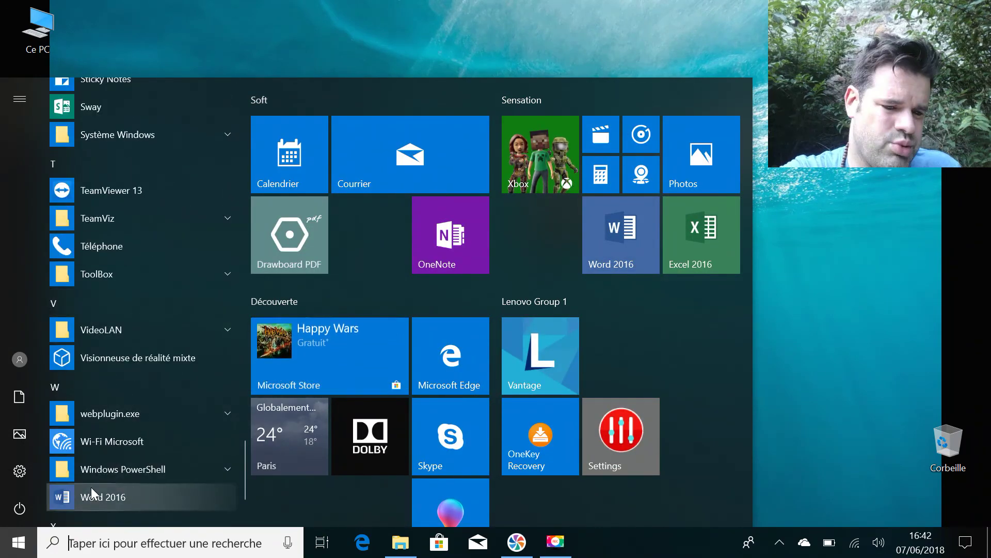
scroll(116, 337, "up", 15)
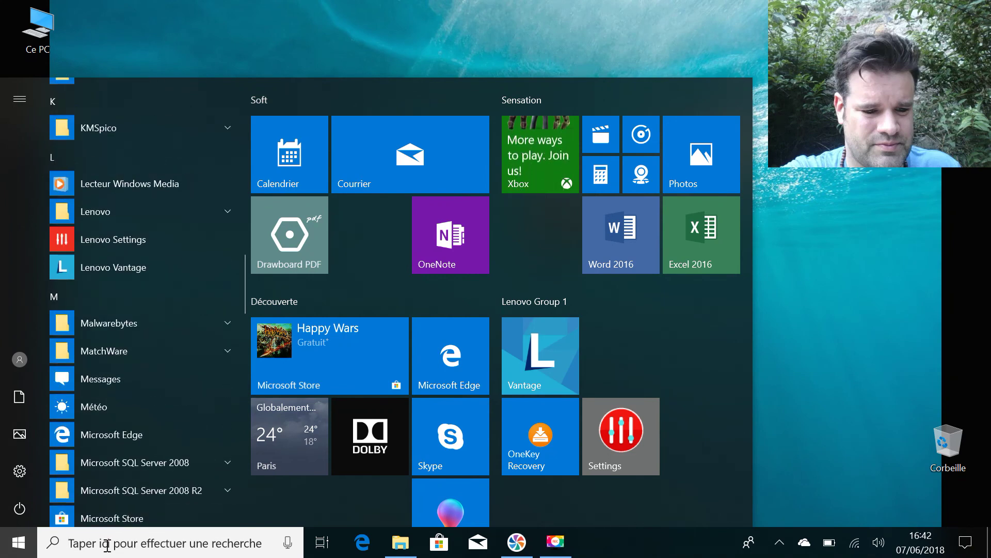
Search for "word" and view the options for unpinning Word 2016, both on the search result and on its Start tile.
left_click(181, 551)
type("word")
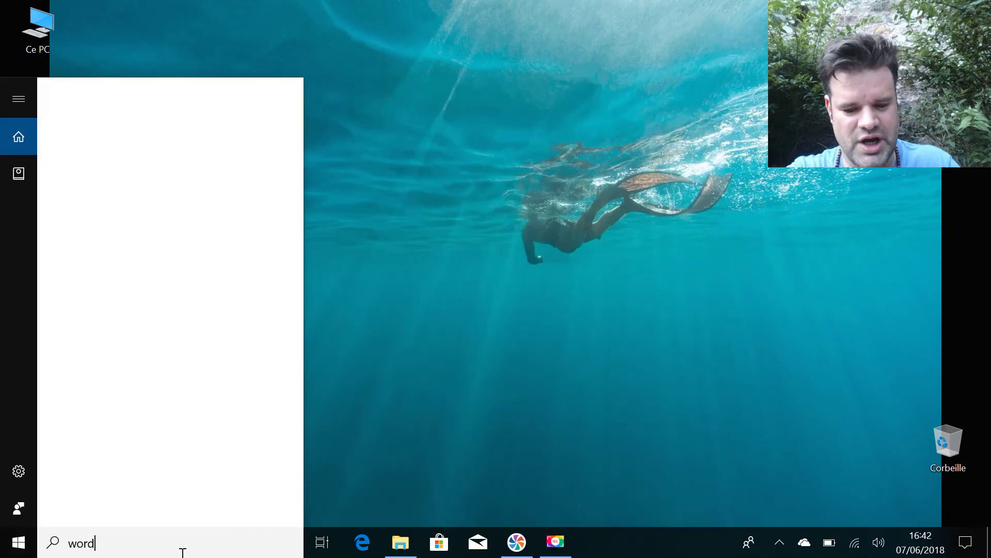
right_click(115, 172)
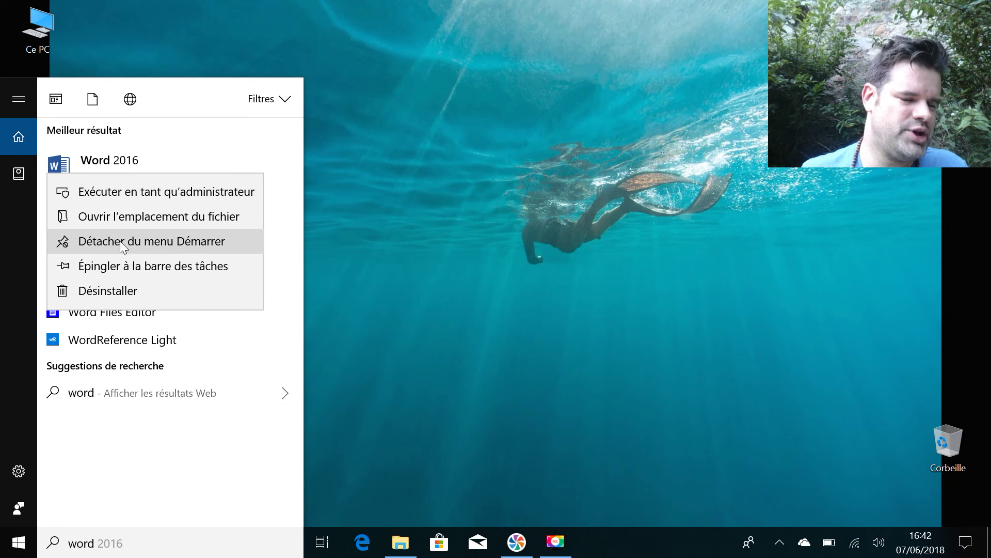
left_click(7, 551)
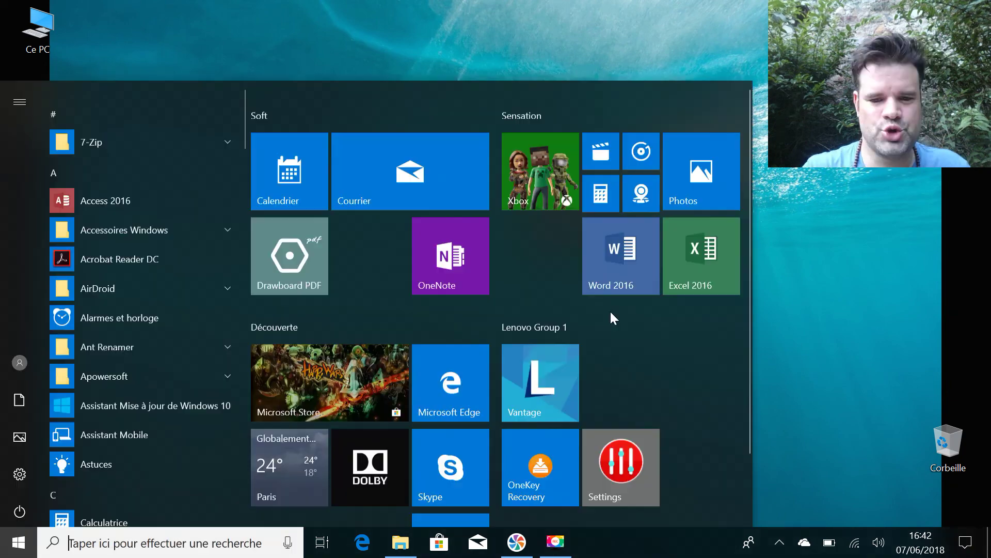
right_click(612, 234)
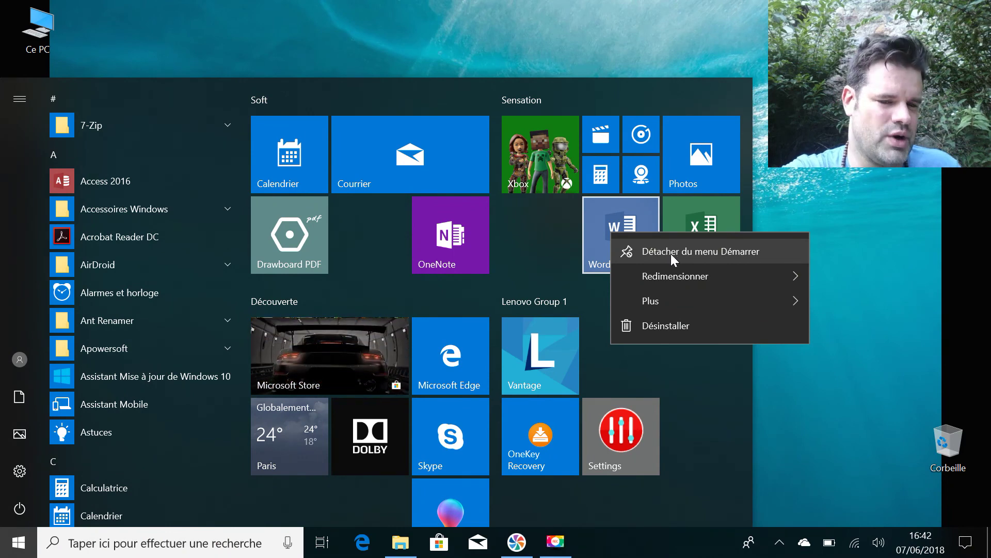
Search for "word", pin Word 2016 to the taskbar and place its icon directly before Microsoft Edge.
left_click(73, 541)
left_click(73, 541)
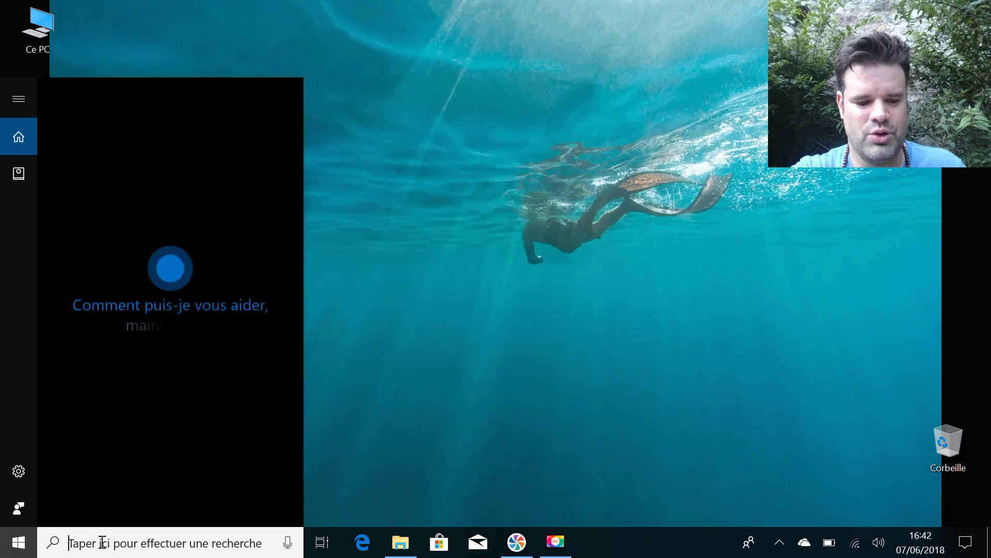
type("word")
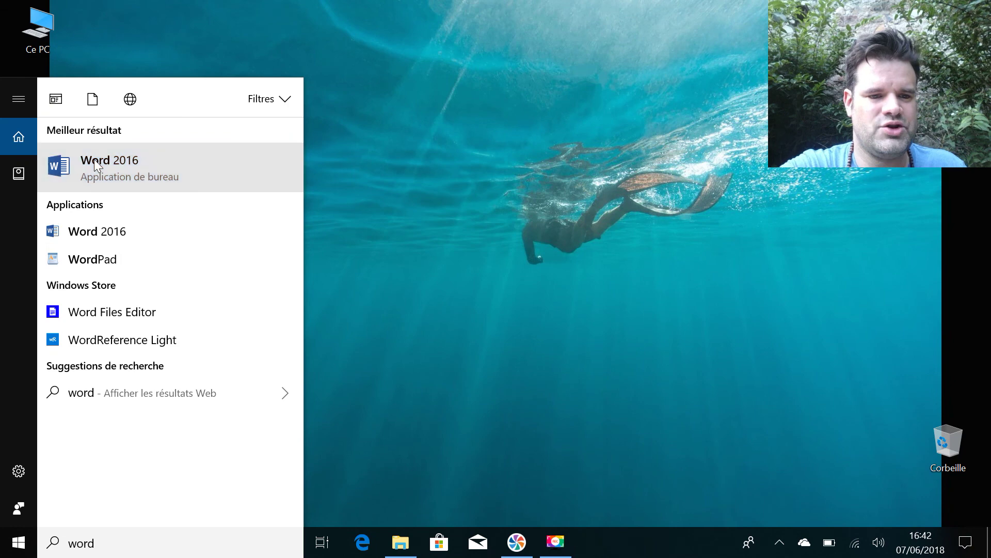
right_click(94, 159)
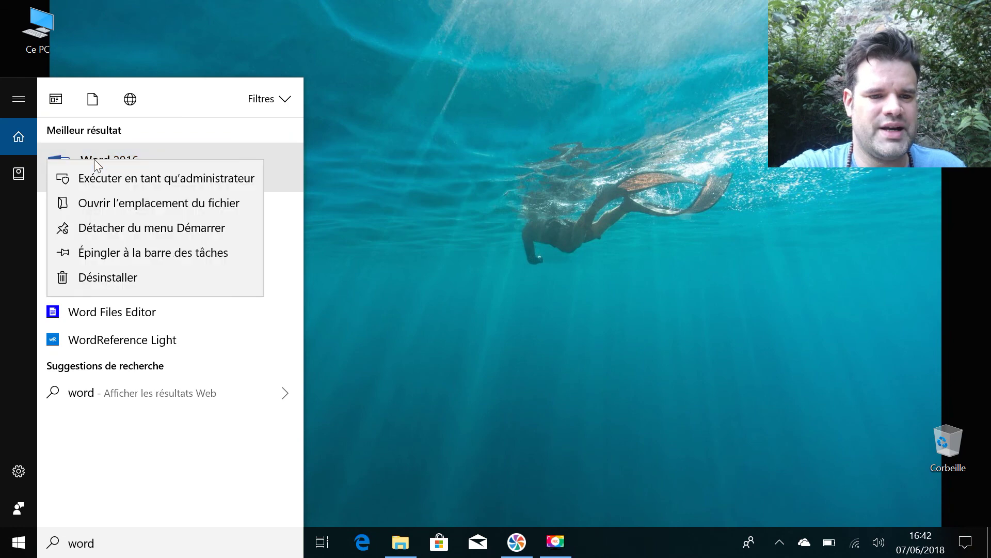
left_click(133, 252)
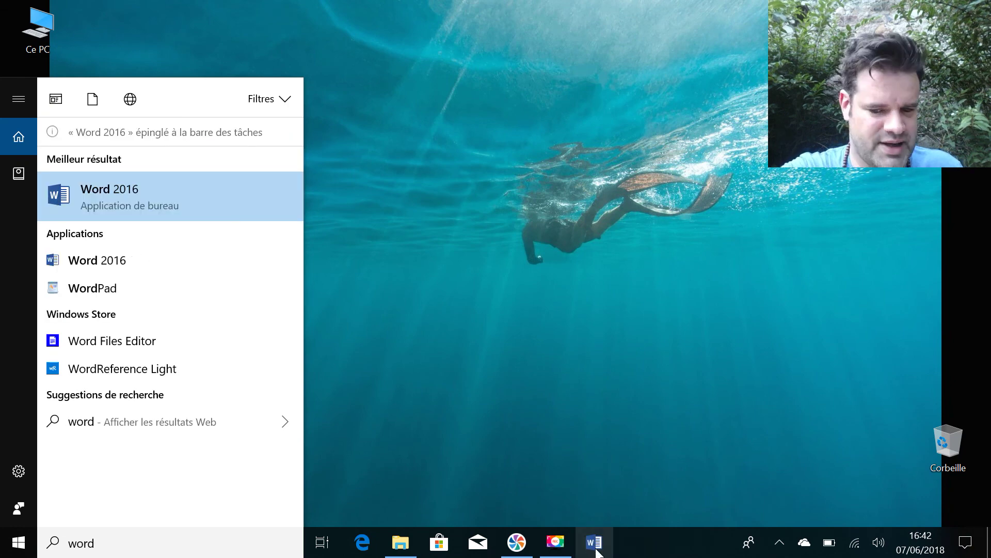
left_click(565, 367)
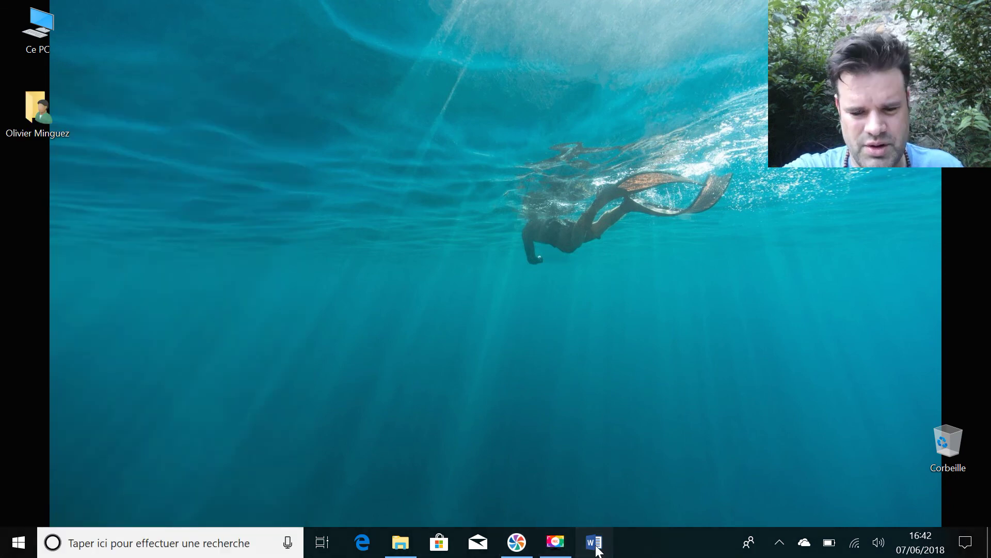
left_click_drag(582, 547, 345, 528)
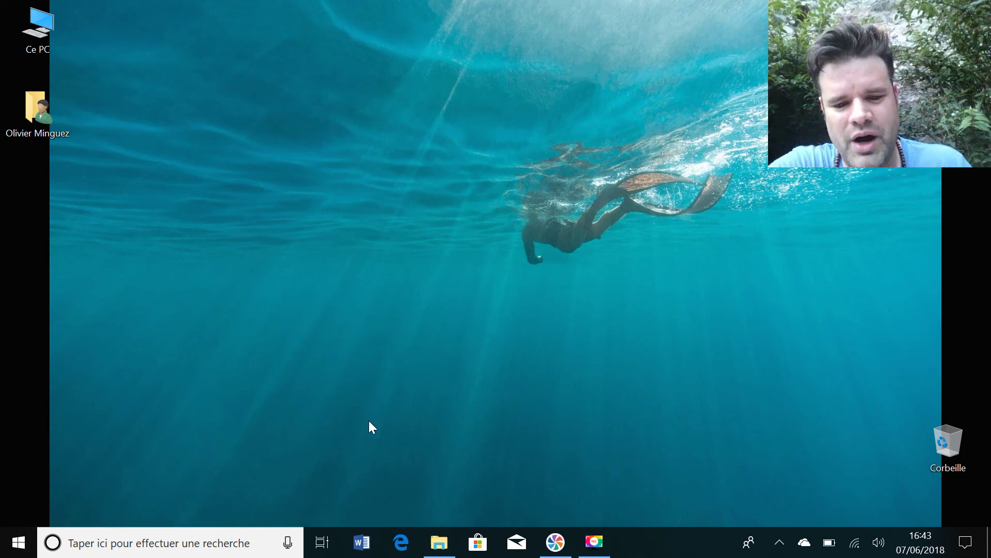
Bring up the open File Explorer window from the taskbar and dismiss it again.
left_click(438, 542)
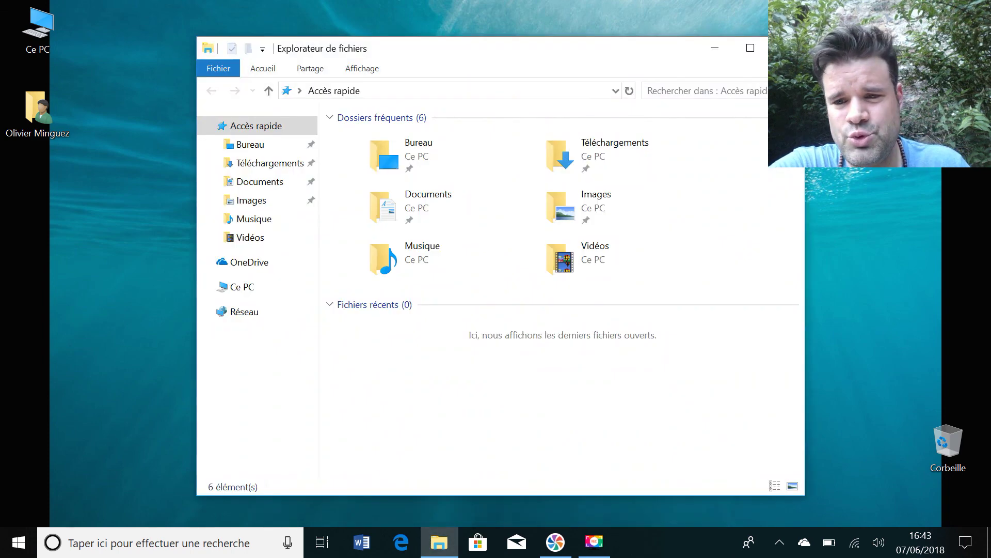
left_click(438, 542)
mouse_move(568, 544)
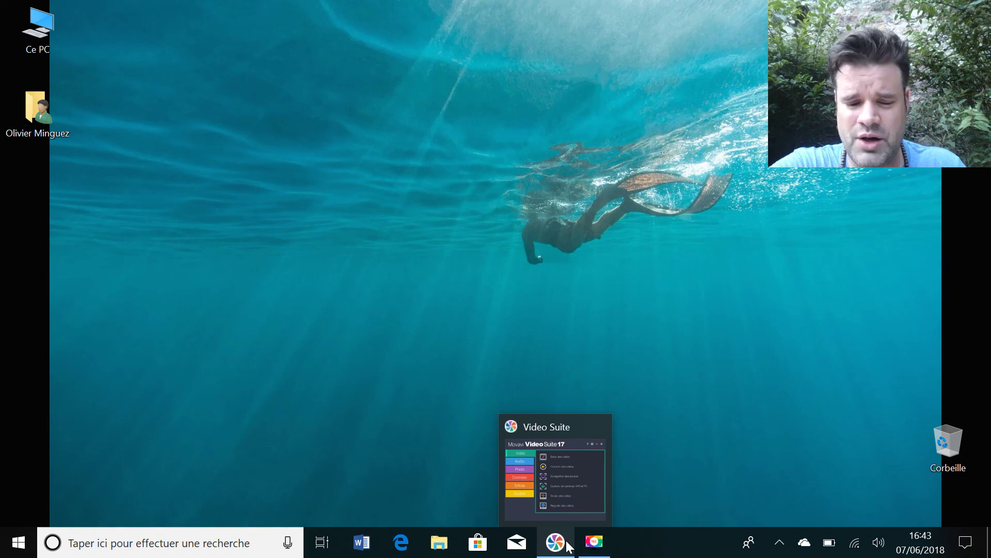